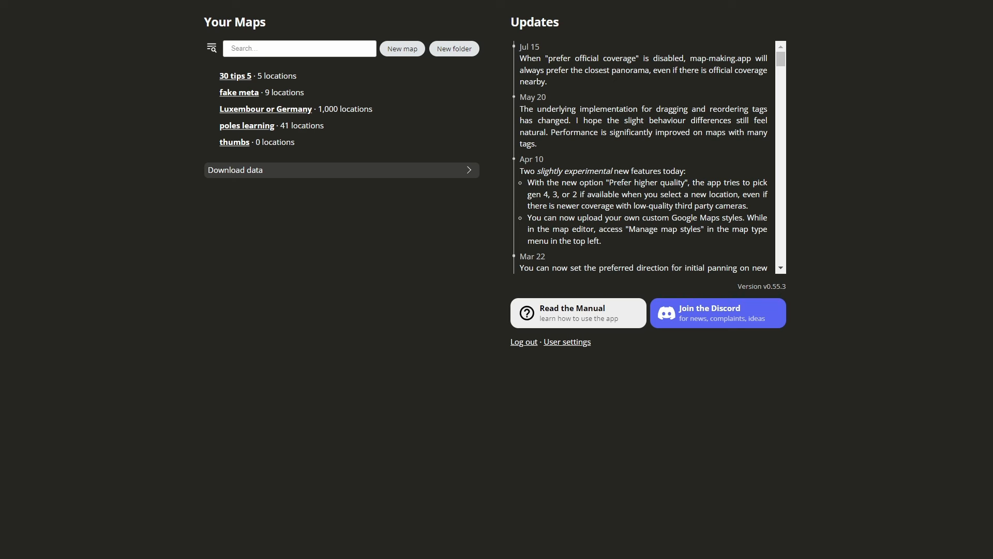
# Open the poles learning map and zoom the view to Fermont.
pyautogui.moveTo(782, 60); pyautogui.dragTo(781, 59)
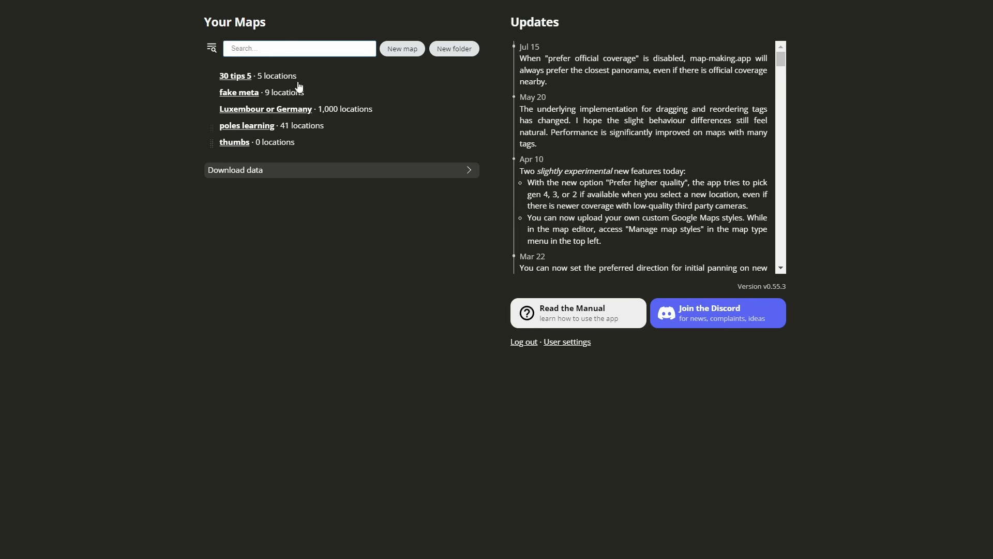
pyautogui.click(309, 125)
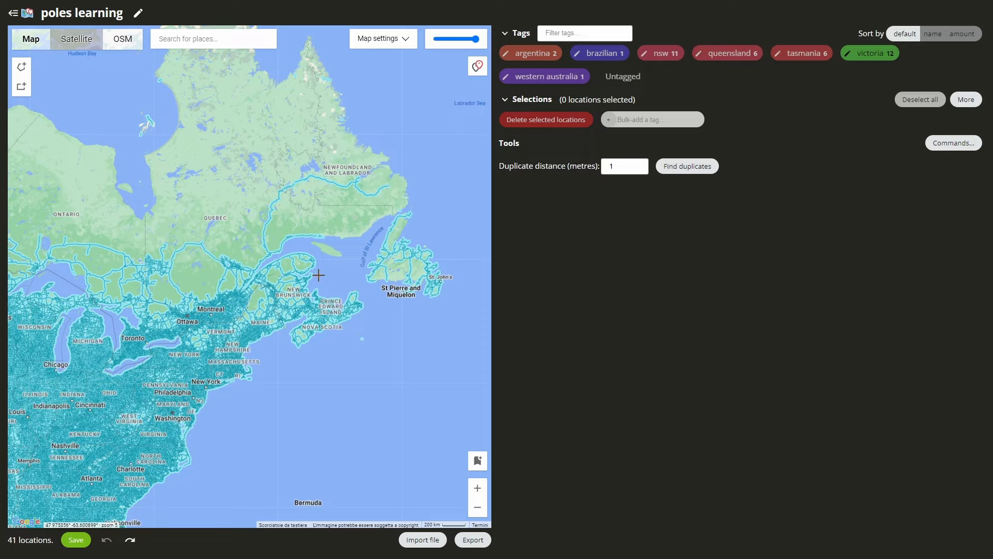
pyautogui.scroll(-2, 318, 275)
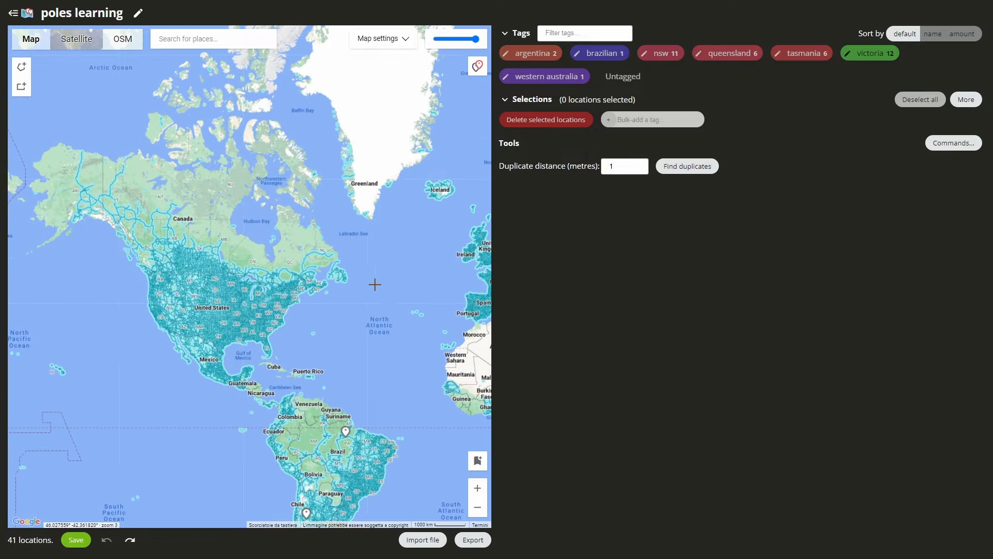
pyautogui.scroll(6, 333, 267)
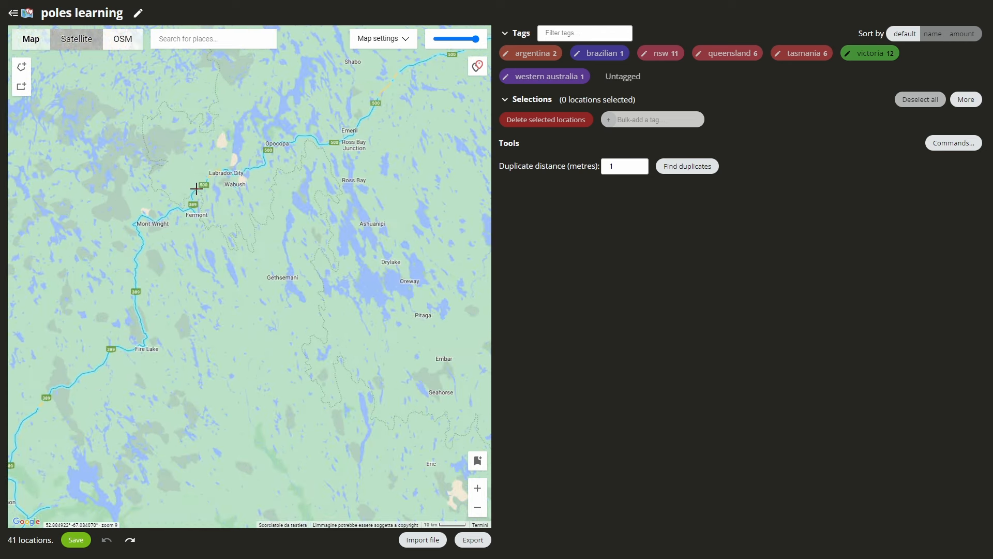
# Drop a location on the Fermont road, keeping the default November 2021 panorama turned toward the roadside trees.
pyautogui.click(196, 189)
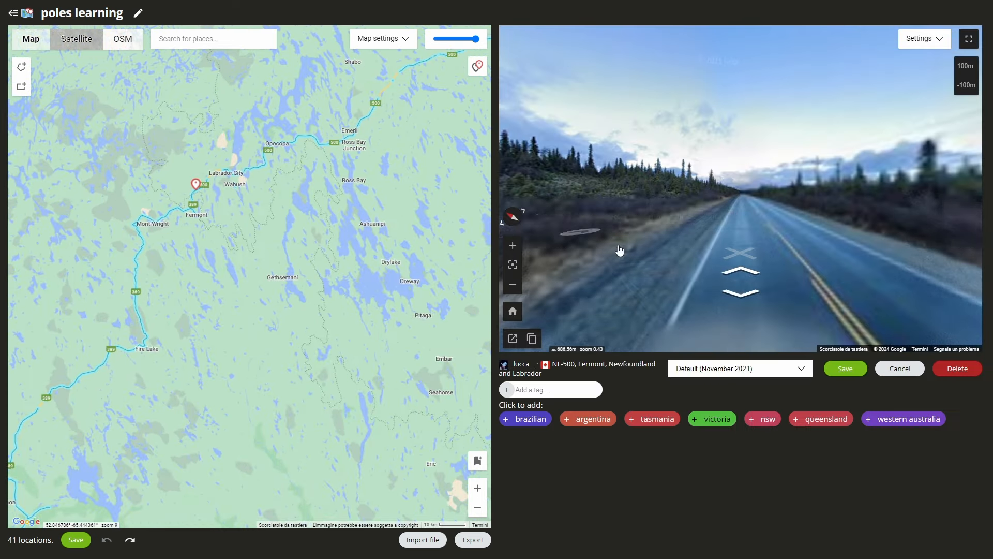
pyautogui.click(732, 371)
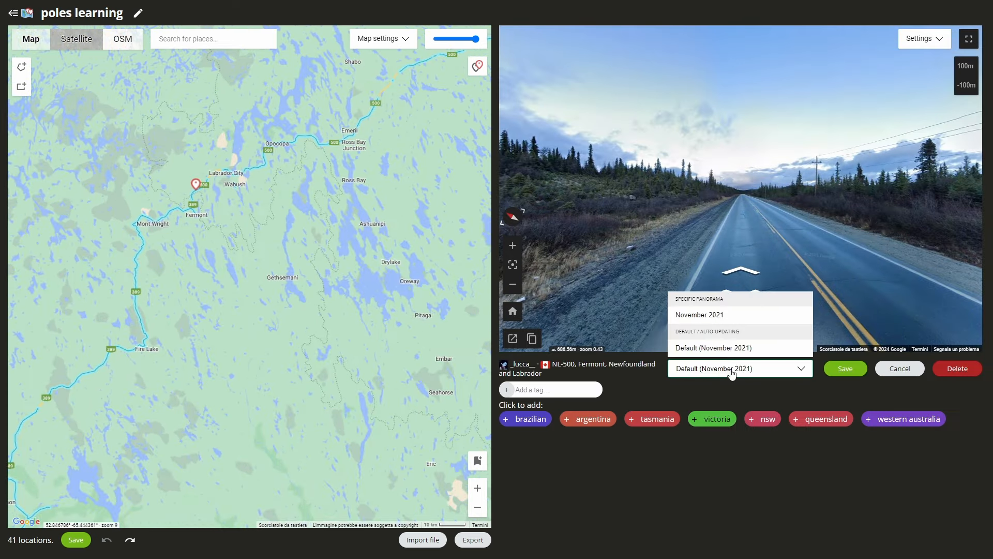
pyautogui.click(717, 347)
pyautogui.moveTo(800, 227); pyautogui.dragTo(569, 199)
pyautogui.moveTo(643, 159); pyautogui.dragTo(720, 162)
pyautogui.scroll(3, 720, 162)
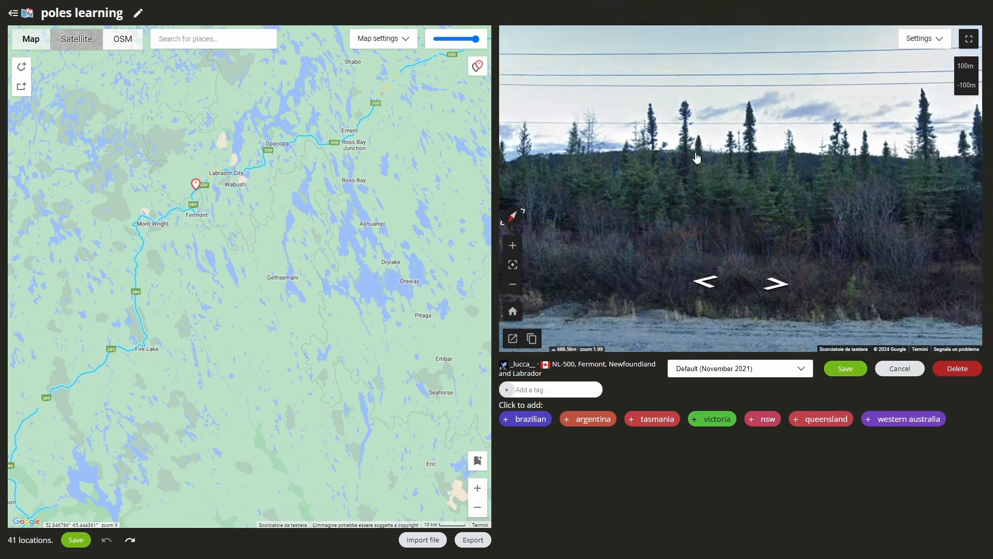
pyautogui.moveTo(31, 45)
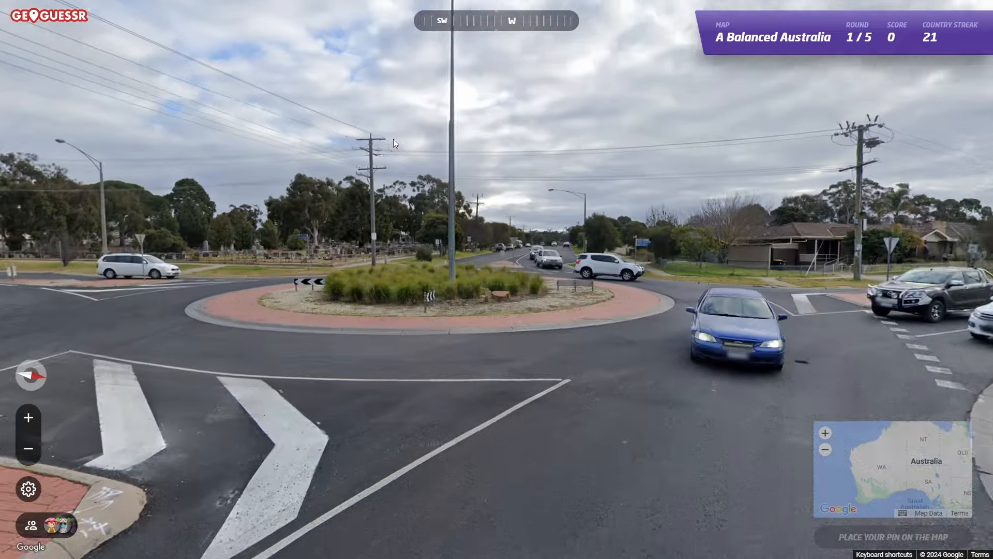
# Guess round 1 on the Australia minimap (1,245 points, 42 km) and view the true spot in Google Maps.
pyautogui.scroll(3, 397, 146)
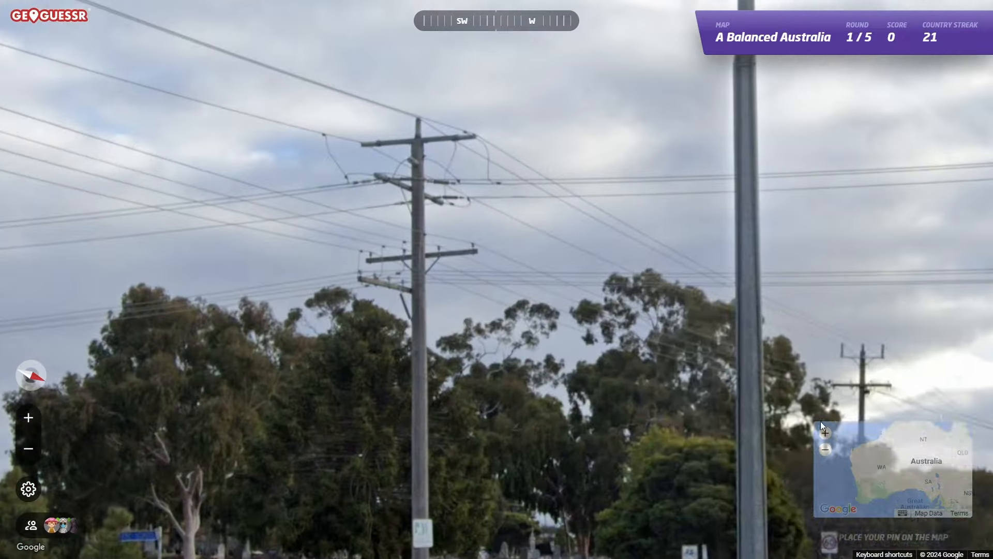
pyautogui.moveTo(821, 421)
pyautogui.click(741, 360)
pyautogui.press('space')
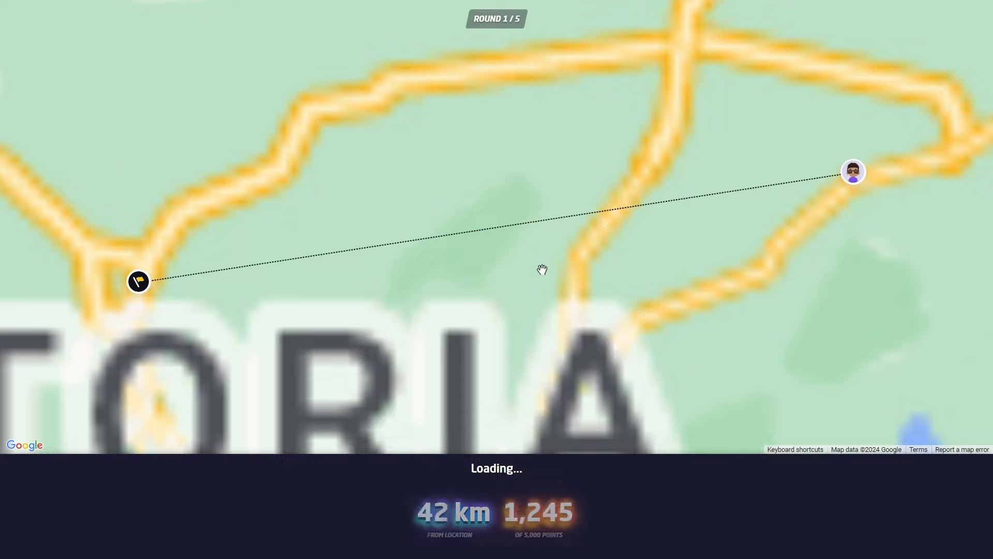
pyautogui.click(330, 272)
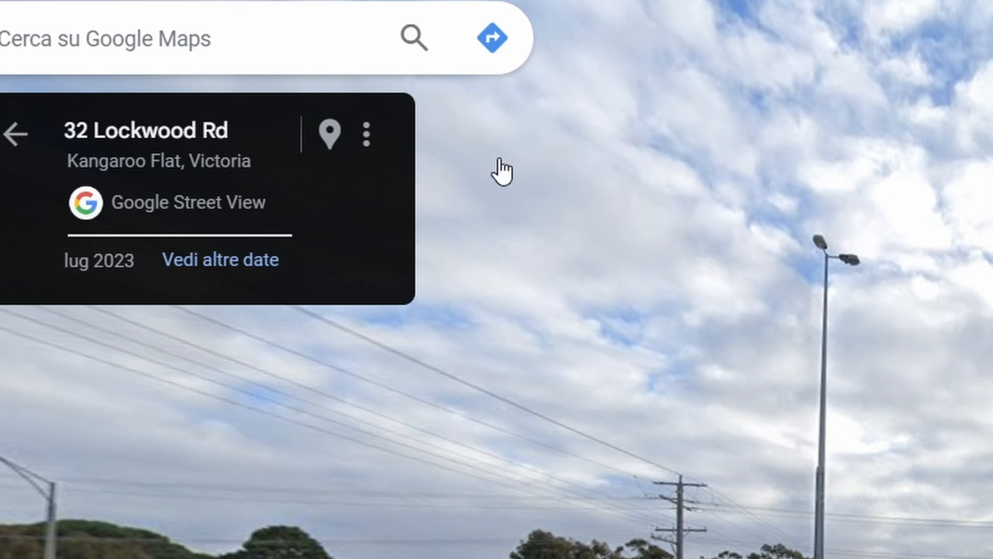
pyautogui.click(368, 133)
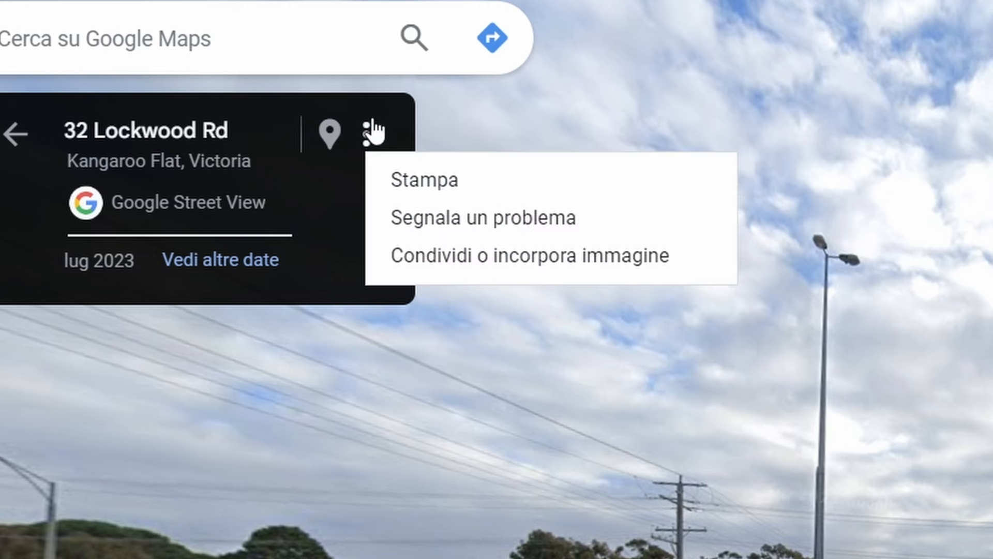
pyautogui.click(507, 281)
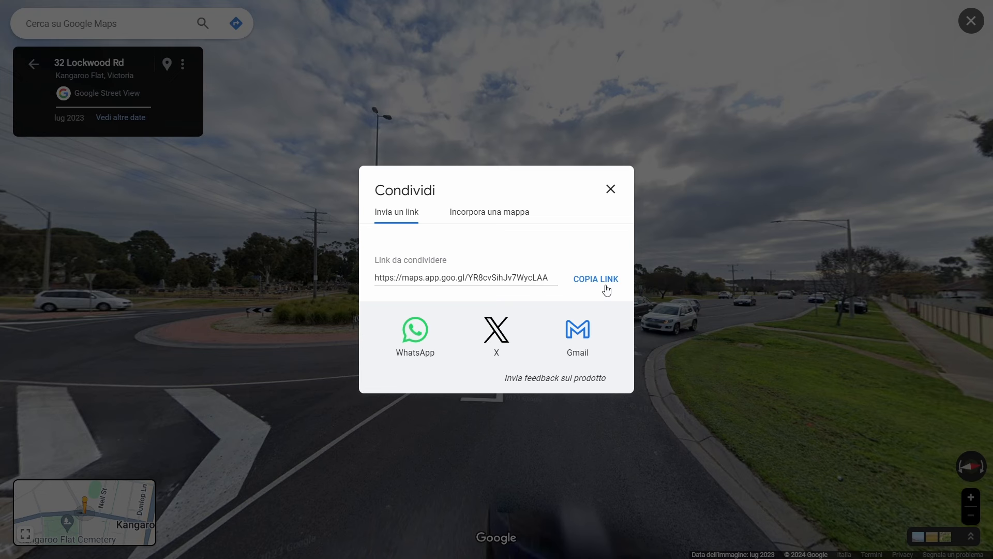
pyautogui.click(589, 279)
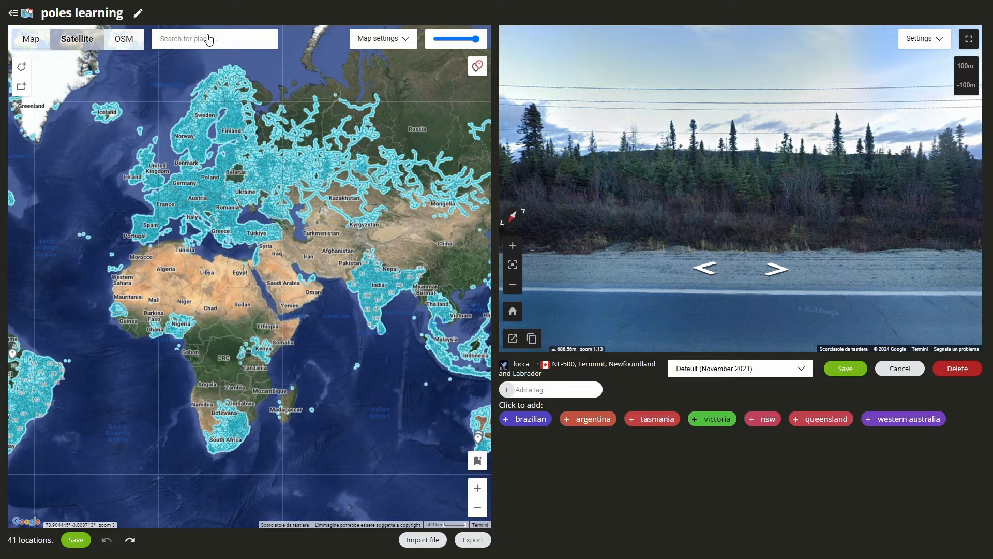
# Paste the Kangaroo Flat Maps link as a new location, tag it victoria, and save it.
pyautogui.hotkey('ctrl', 'v')
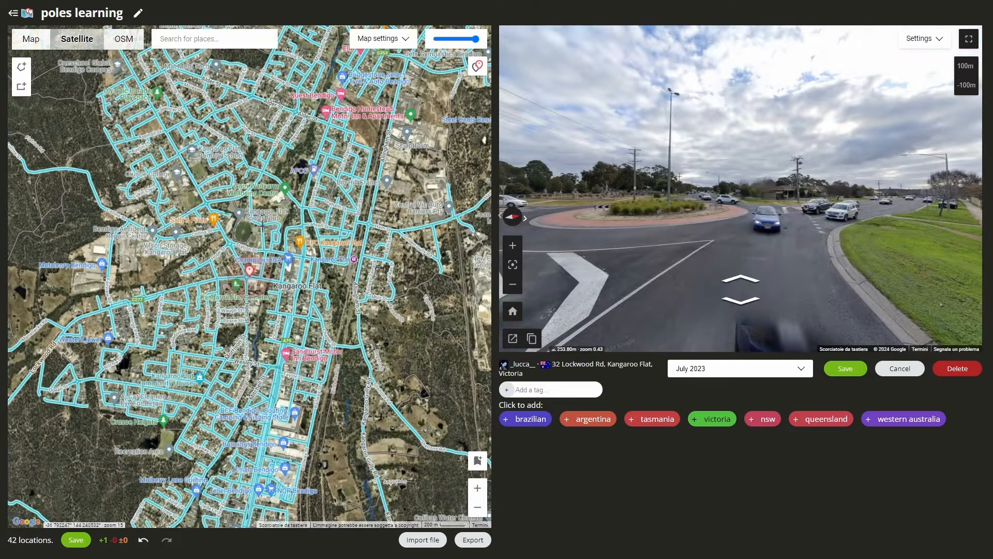
pyautogui.scroll(3, 249, 256)
pyautogui.scroll(-6, 306, 303)
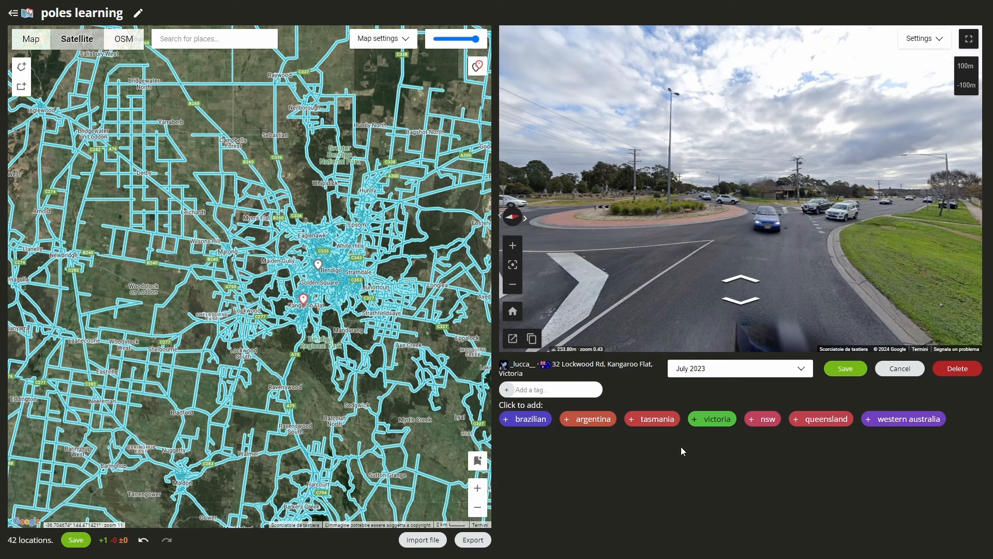
pyautogui.click(702, 420)
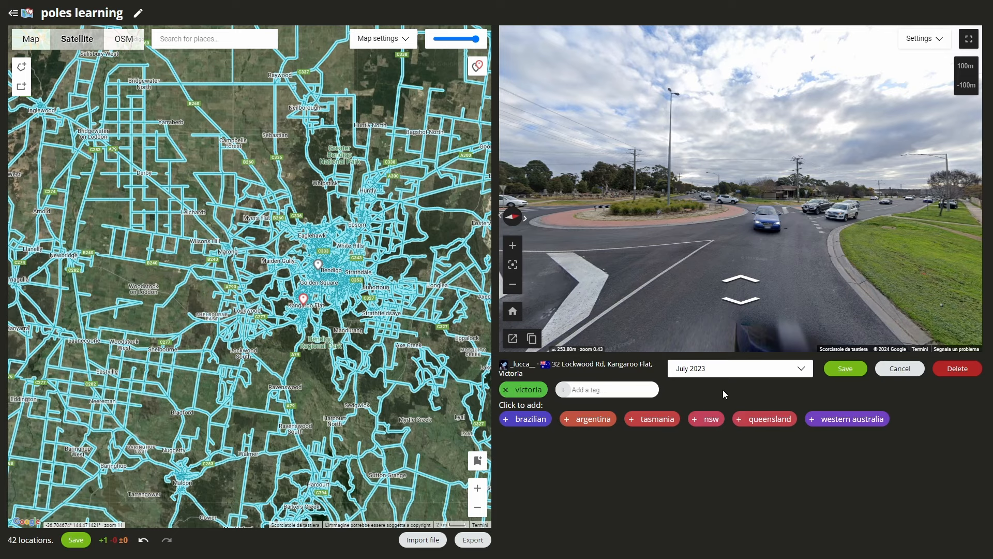
pyautogui.click(847, 370)
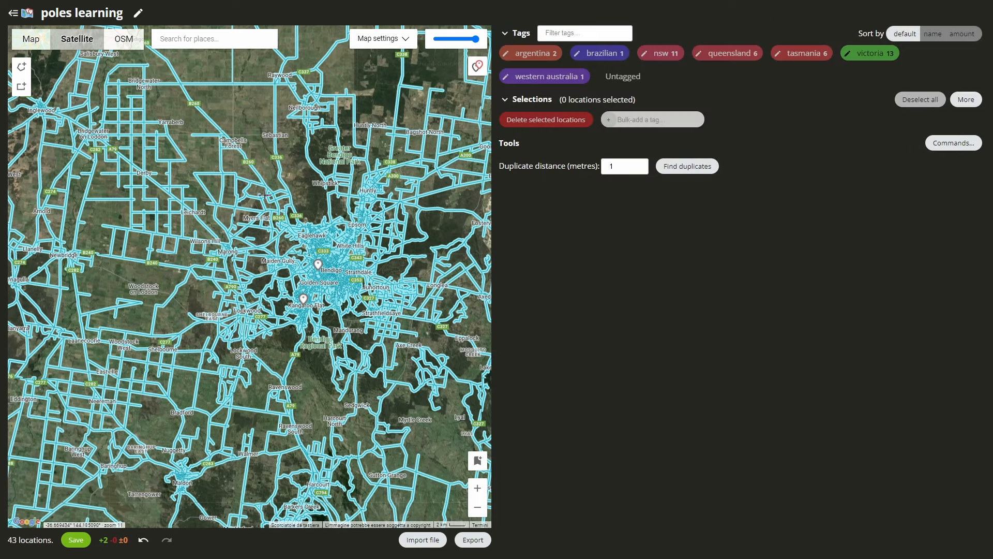
pyautogui.scroll(-4, 267, 222)
pyautogui.scroll(-2, 321, 209)
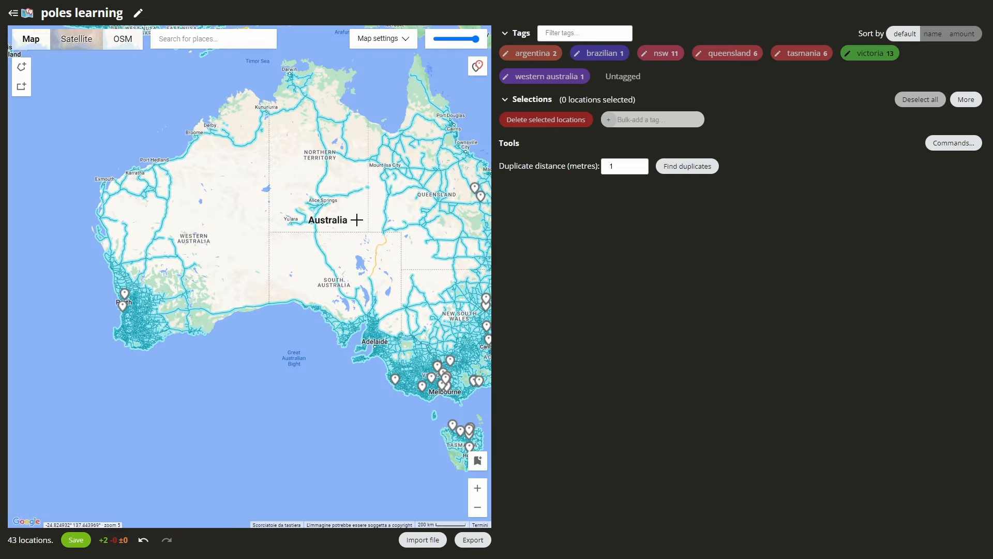
# Toggle the nsw, brazilian and queensland tag chips so only the 6 queensland locations remain selected.
pyautogui.moveTo(355, 219); pyautogui.dragTo(317, 221)
pyautogui.click(660, 55)
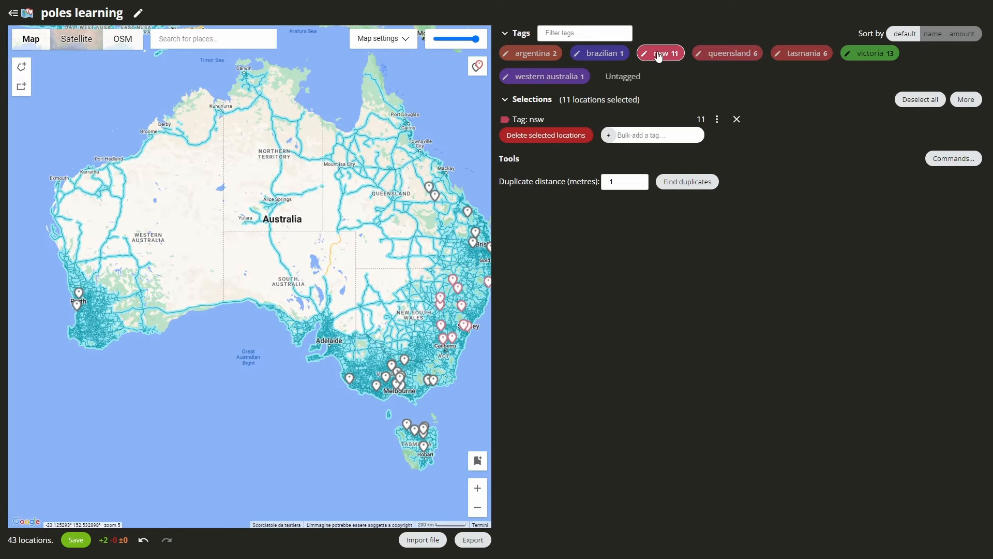
pyautogui.click(602, 57)
pyautogui.click(710, 55)
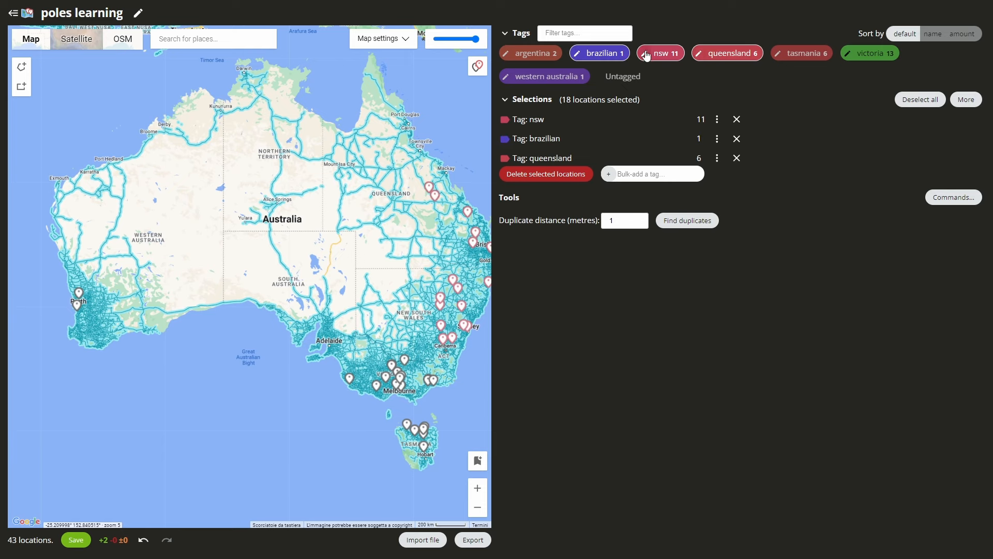
pyautogui.click(600, 55)
pyautogui.click(659, 56)
pyautogui.moveTo(430, 170); pyautogui.dragTo(409, 172)
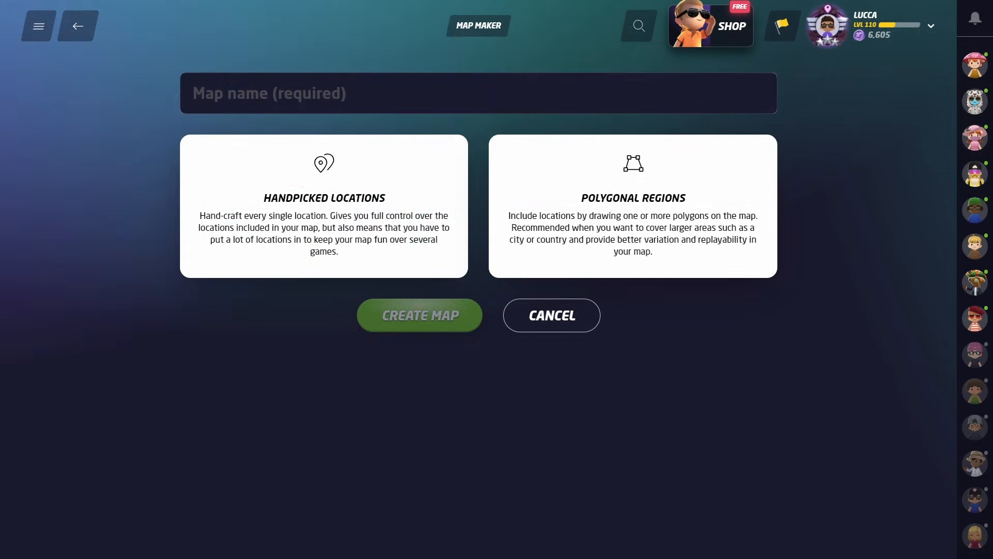
# Name the new map 'poles of the world', choose Handpicked Locations, and create it.
pyautogui.click(390, 98)
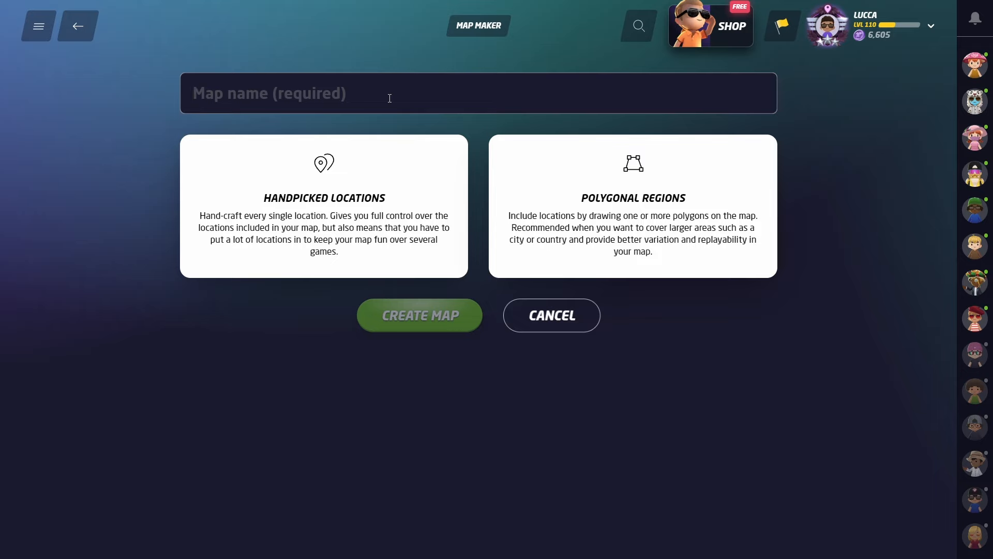
pyautogui.write('poles of the world')
pyautogui.click(438, 211)
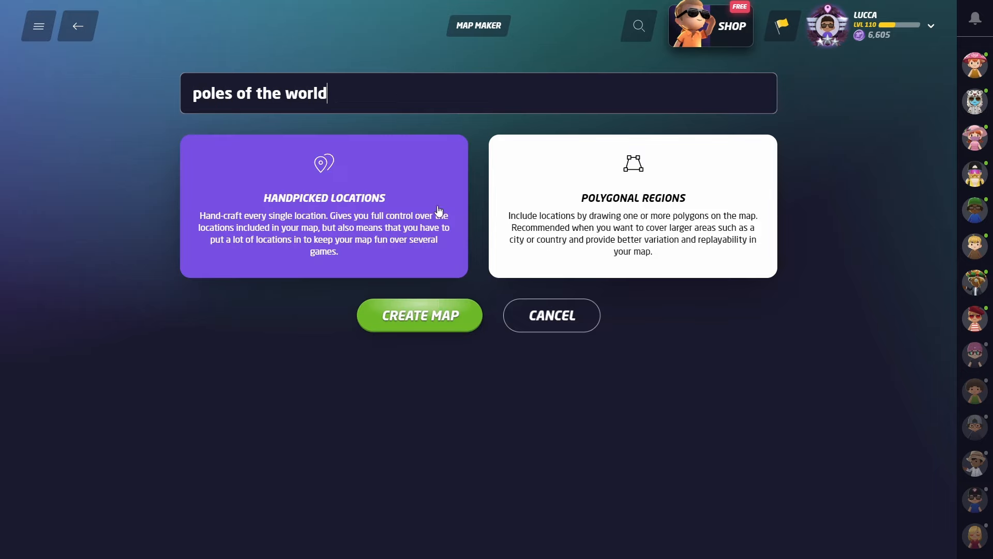
pyautogui.click(438, 314)
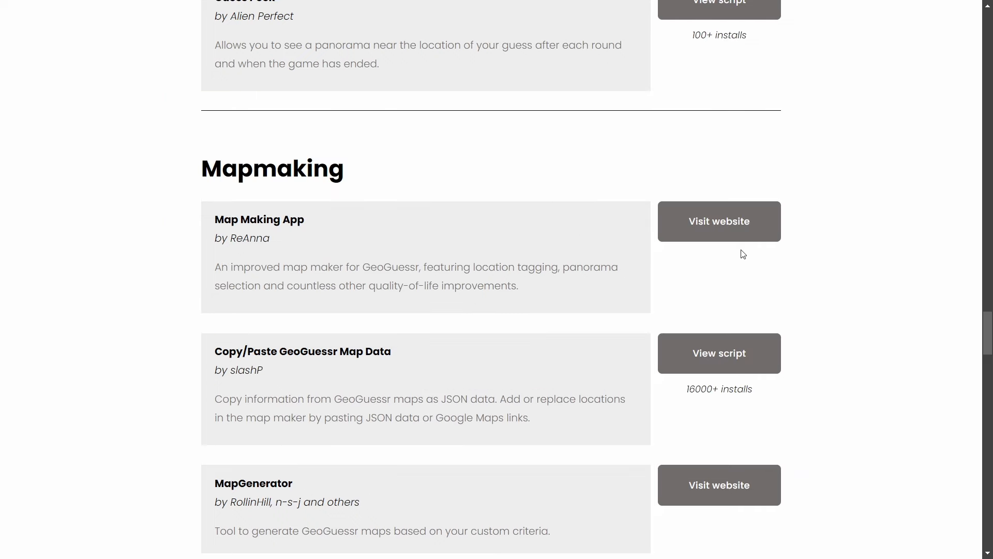
pyautogui.scroll(-1, 466, 171)
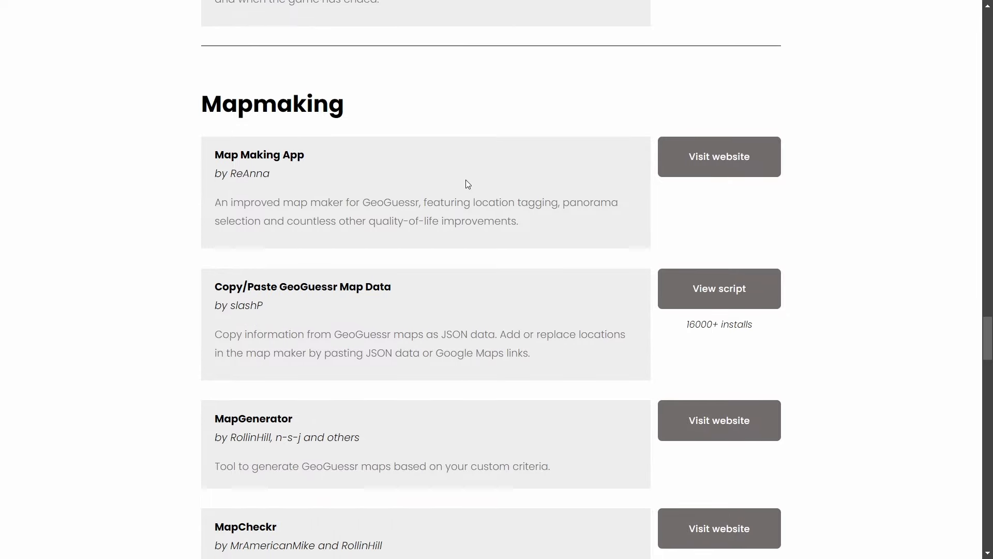
pyautogui.scroll(-4, 470, 185)
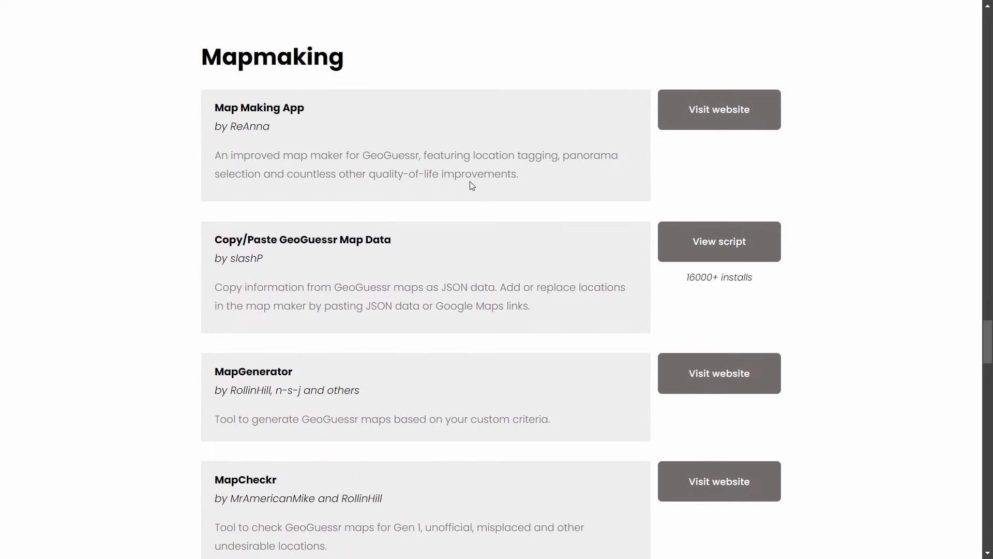
pyautogui.scroll(2, 475, 189)
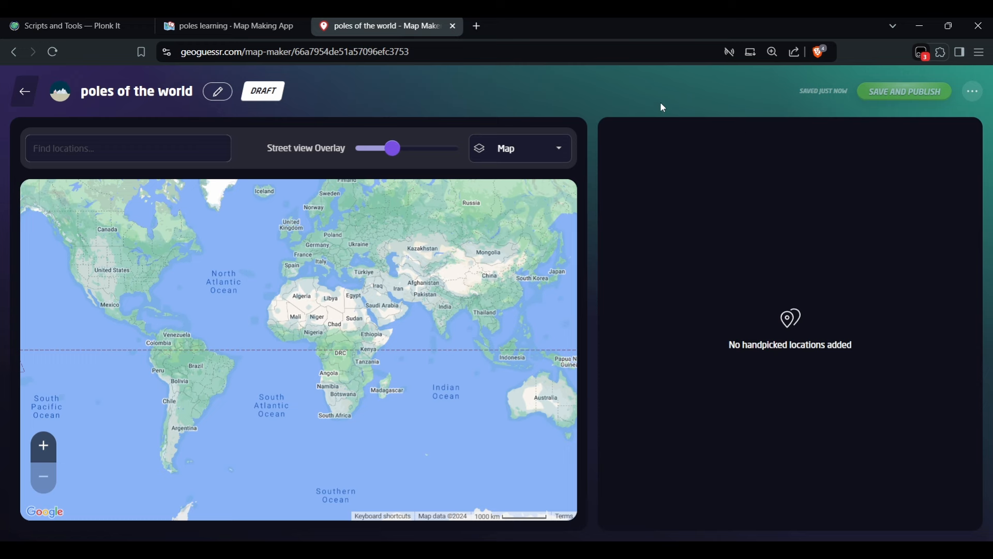
# Activate the browser extension and reload the map editor so copy, download and import options appear.
pyautogui.click(697, 80)
pyautogui.press('F5')
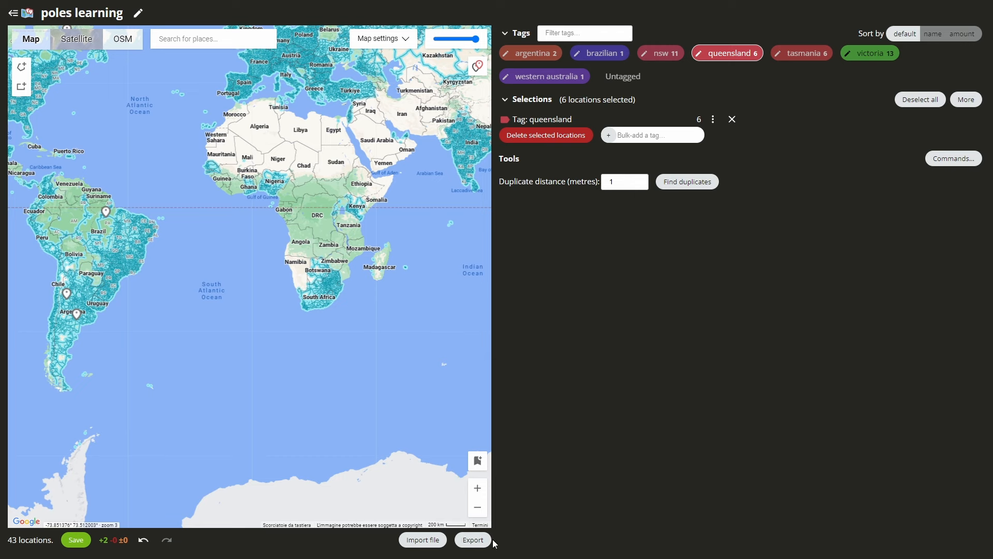
# Open the Export panel for the 43 poles learning locations.
pyautogui.click(473, 539)
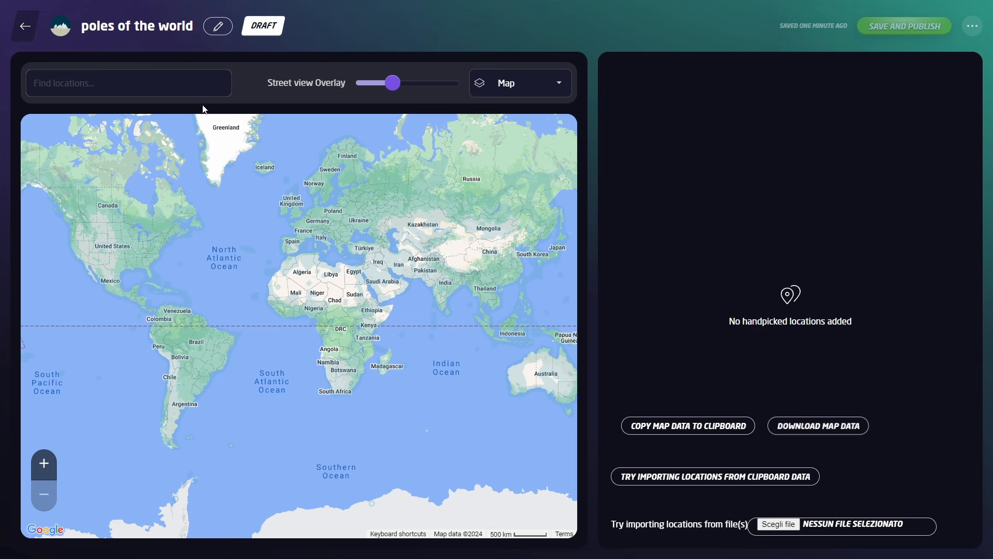
# Paste the 43 locations' JSON into Find locations and use ADD LOCATIONS AND SAVE MAP.
pyautogui.click(188, 92)
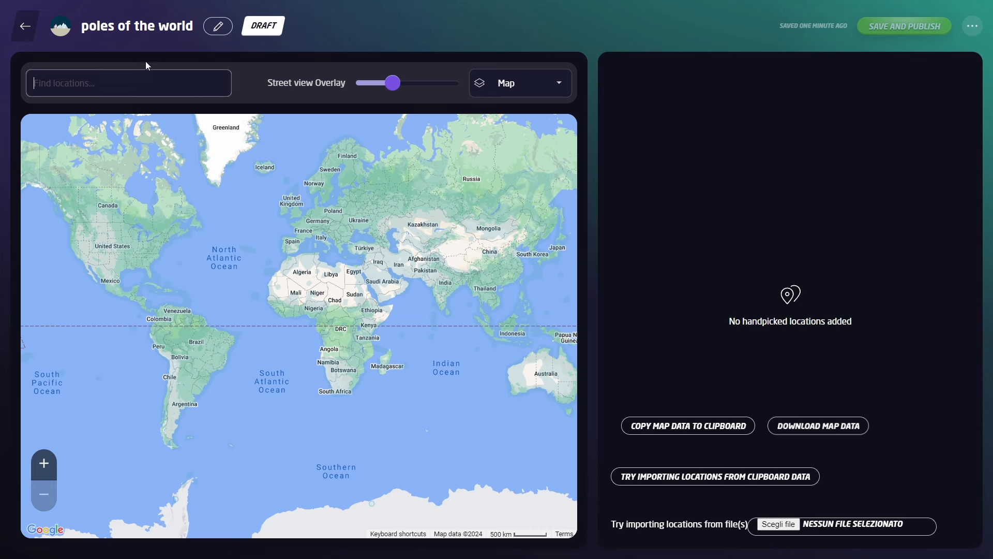
pyautogui.hotkey('ctrl', 'v')
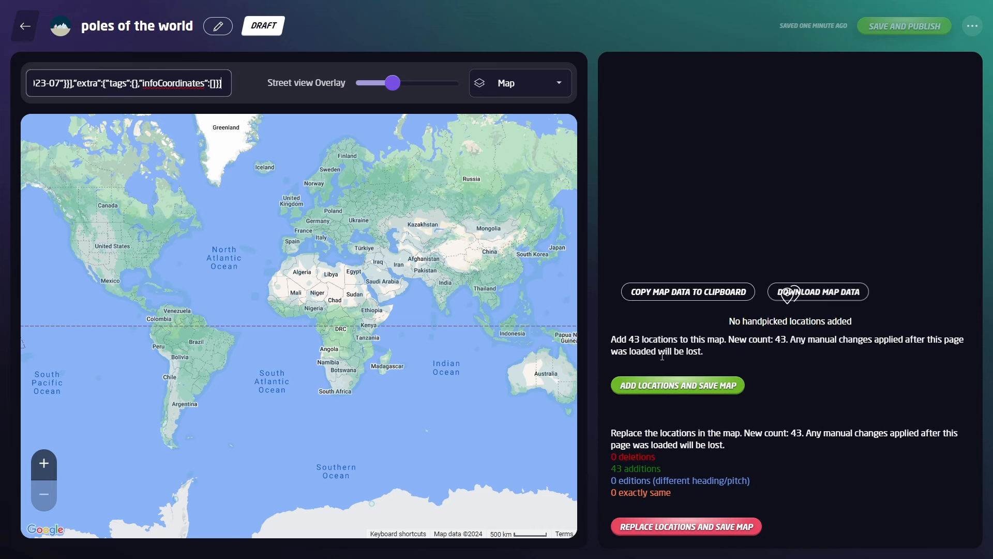
pyautogui.click(672, 386)
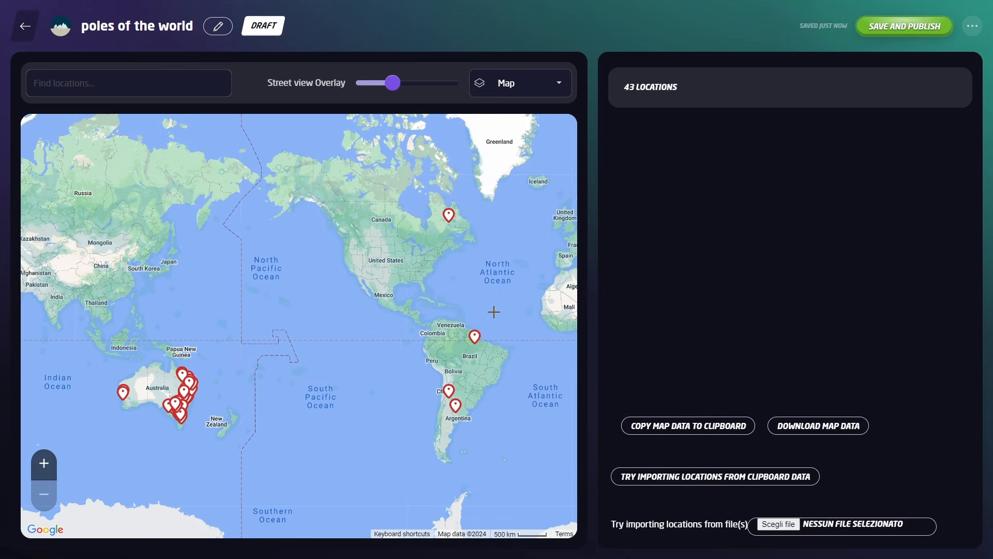
pyautogui.scroll(1, 460, 333)
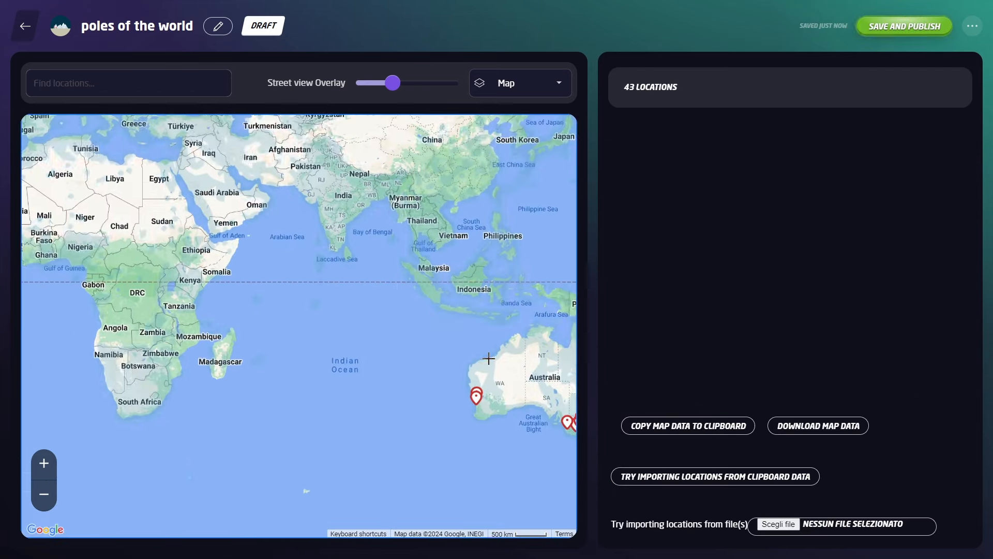
pyautogui.moveTo(488, 357); pyautogui.dragTo(341, 312)
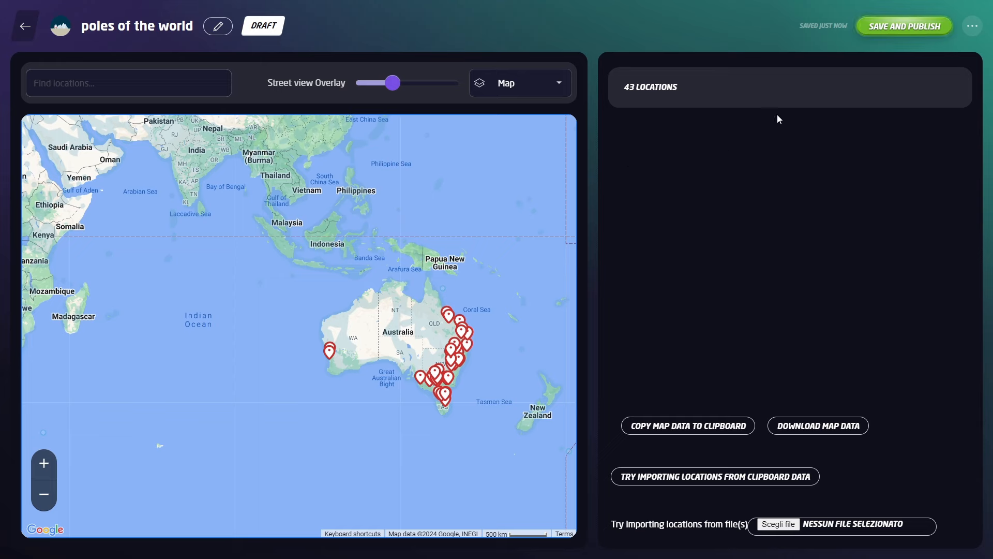
pyautogui.scroll(-2, 573, 172)
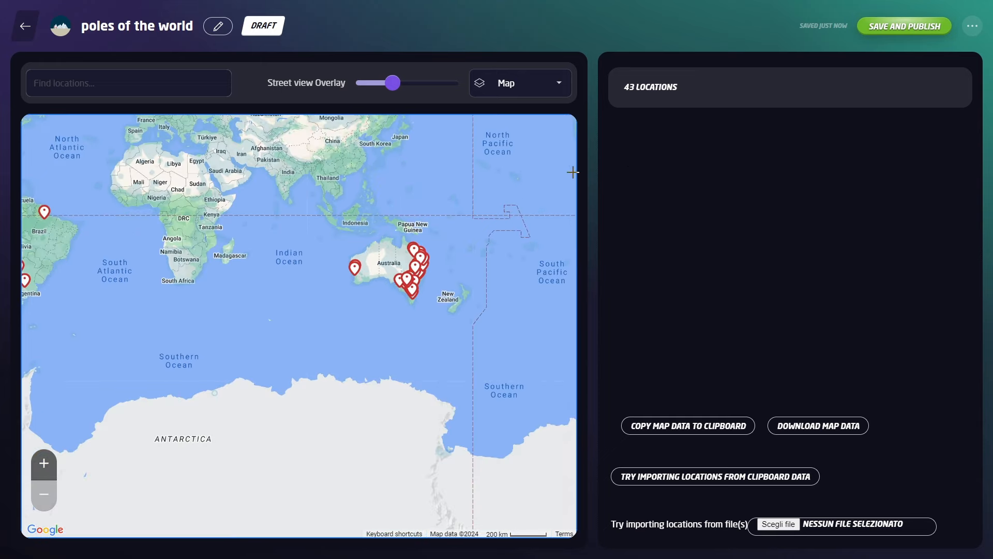
# Save and publish poles of the world with YES, PUBLISH, then unpublish it from the ... menu.
pyautogui.click(877, 30)
pyautogui.click(422, 317)
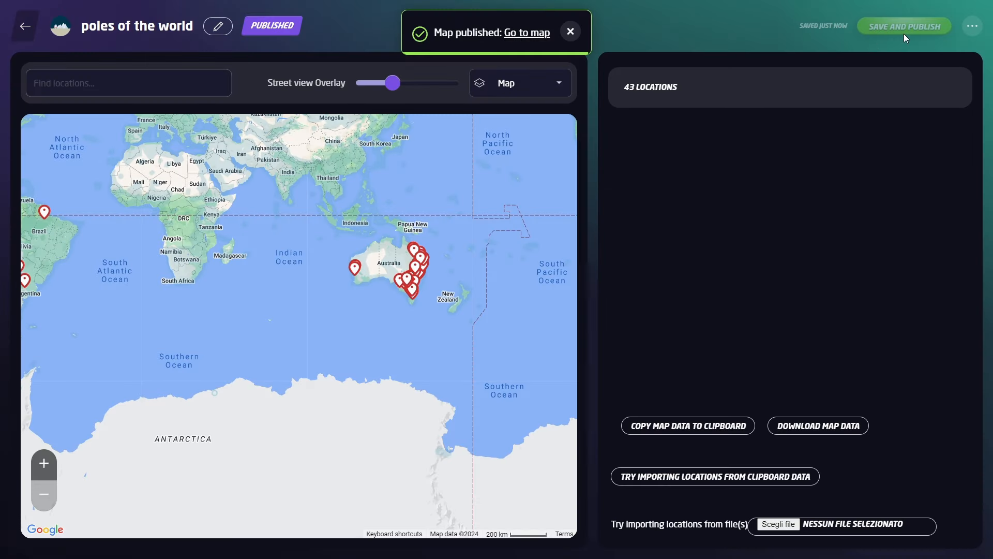
pyautogui.click(972, 26)
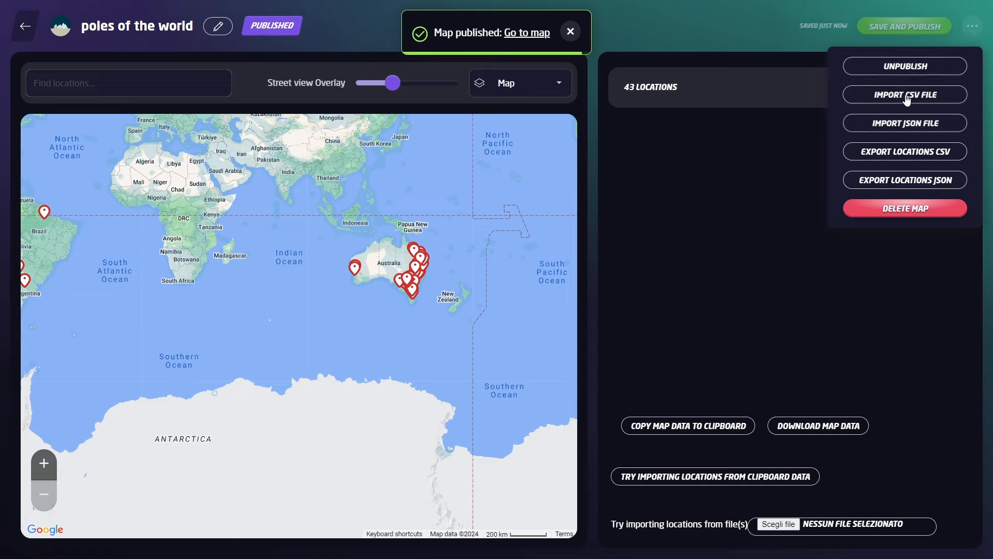
pyautogui.click(906, 66)
pyautogui.click(428, 331)
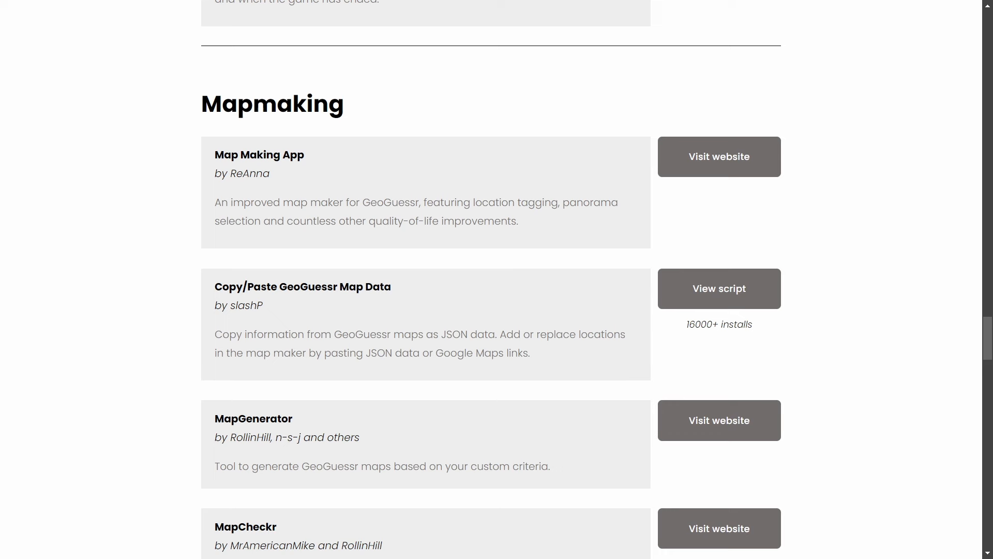
# Scroll the Plonk It tools page down to the Mapmaking section's MapGenerator entry.
pyautogui.scroll(-4, 719, 158)
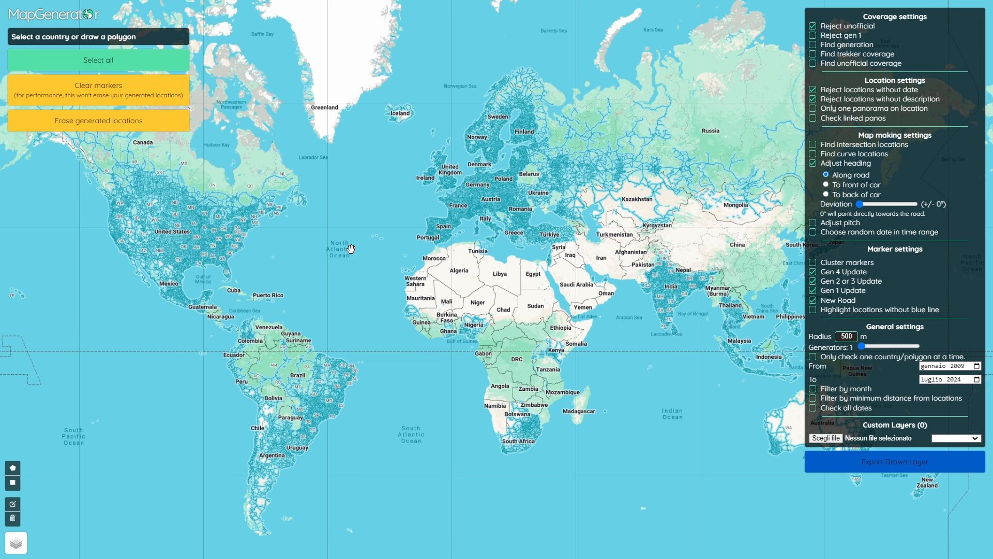
# Centre the world map on North America and select Canada and the United States.
pyautogui.scroll(3, 333, 229)
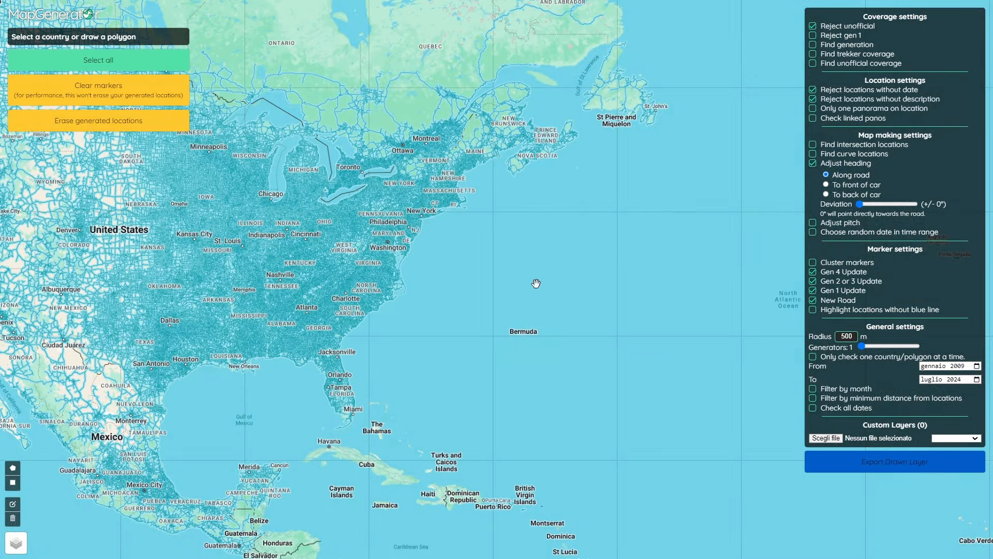
pyautogui.scroll(-2, 538, 288)
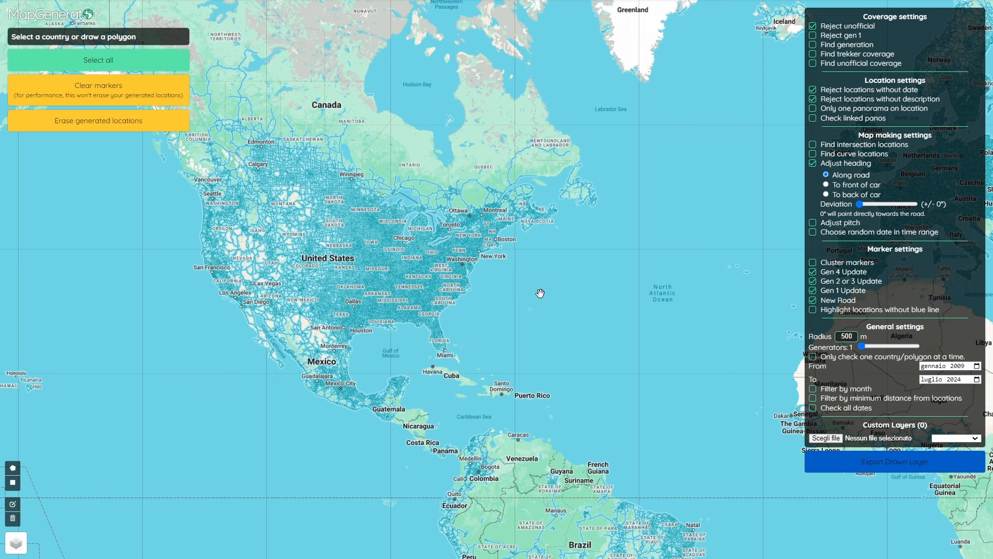
pyautogui.scroll(-2, 589, 293)
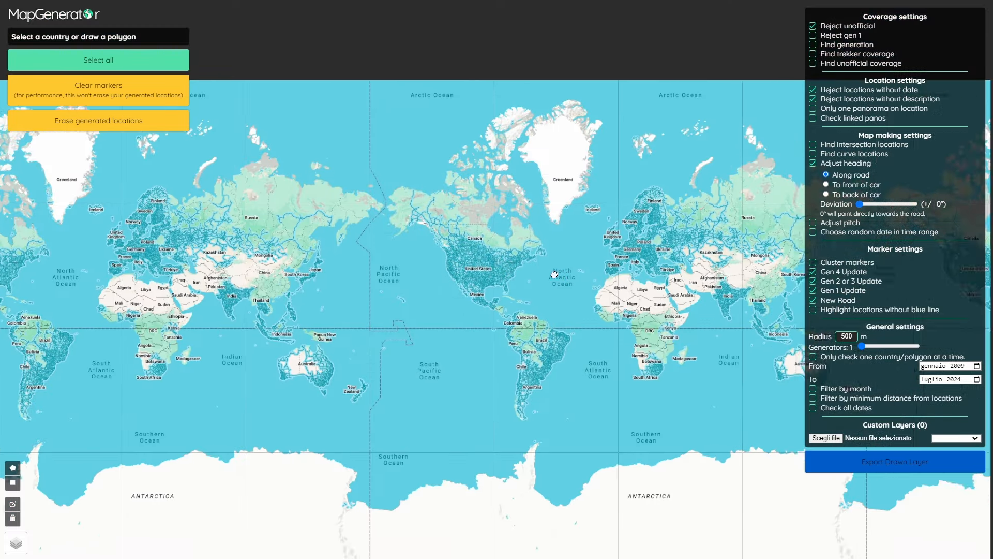
pyautogui.moveTo(554, 274); pyautogui.dragTo(494, 243)
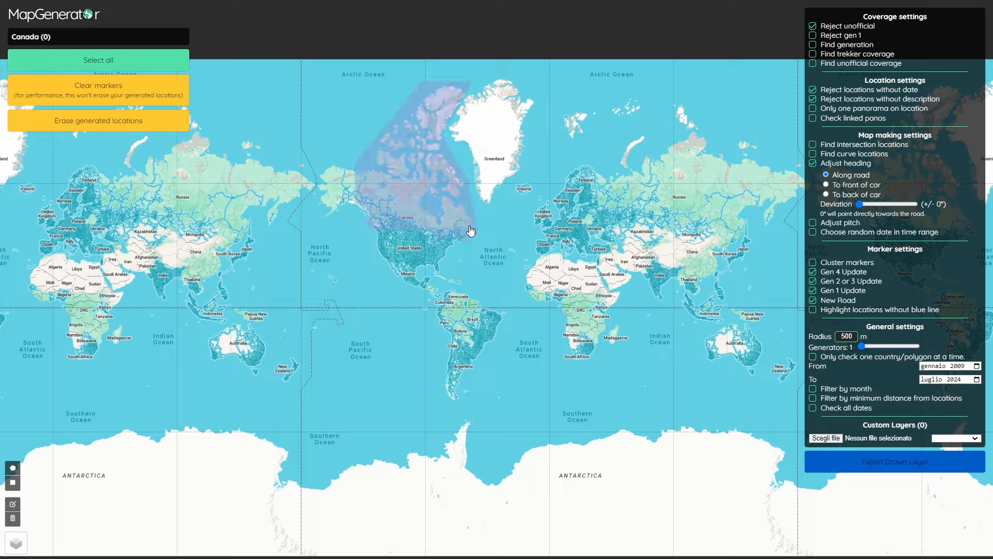
pyautogui.scroll(3, 460, 231)
pyautogui.moveTo(455, 233); pyautogui.dragTo(590, 319)
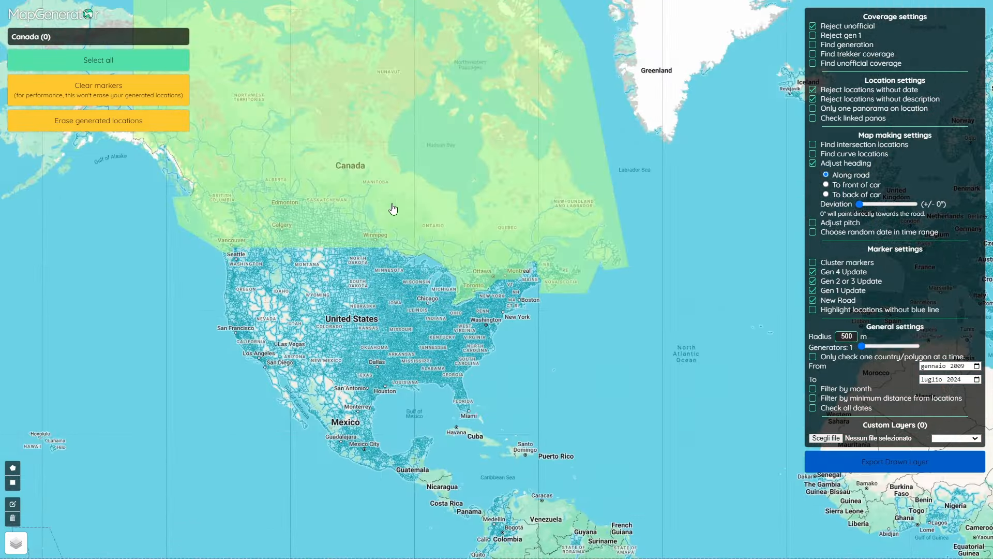
pyautogui.click(374, 205)
pyautogui.click(353, 340)
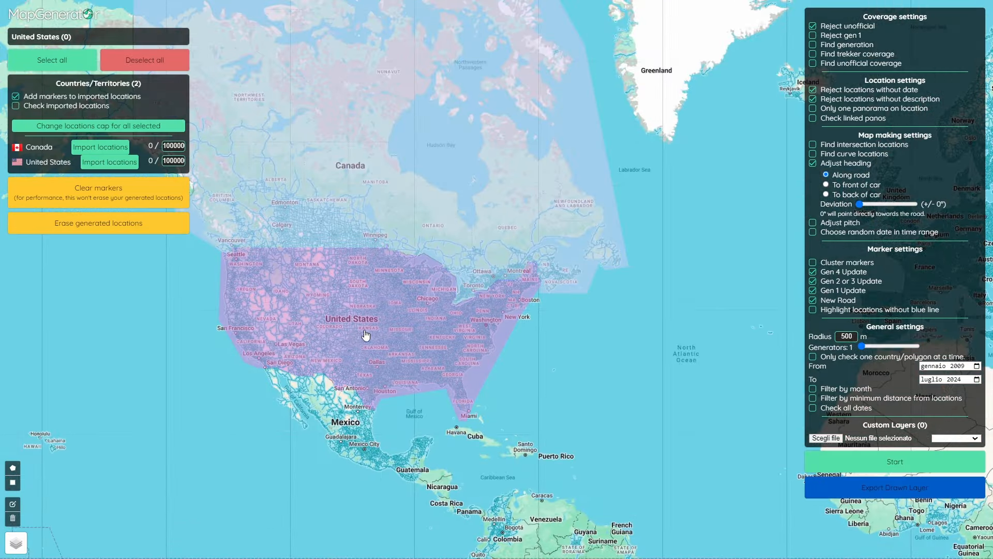
# Set the location cap for Canada and the United States to 1000 each.
pyautogui.scroll(-3, 430, 277)
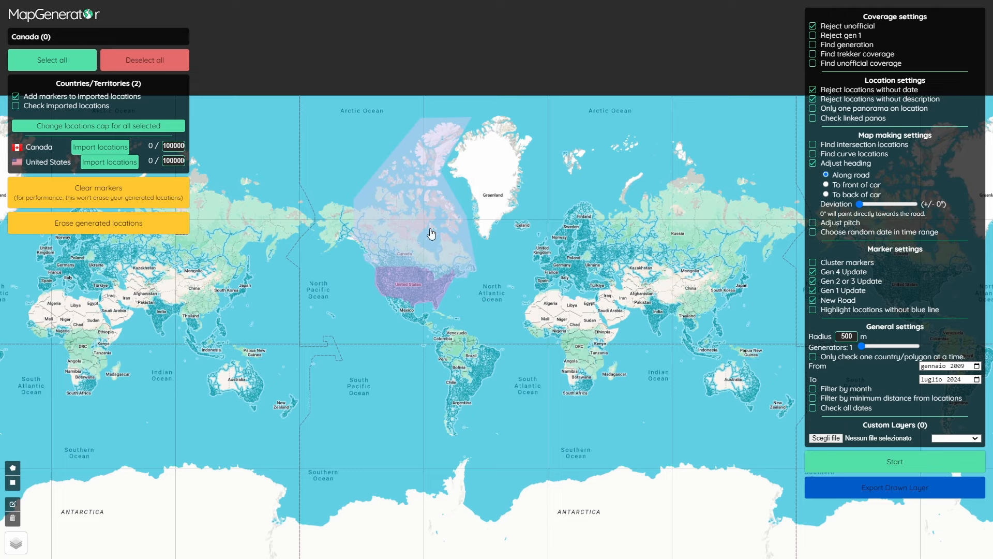
pyautogui.scroll(3, 440, 297)
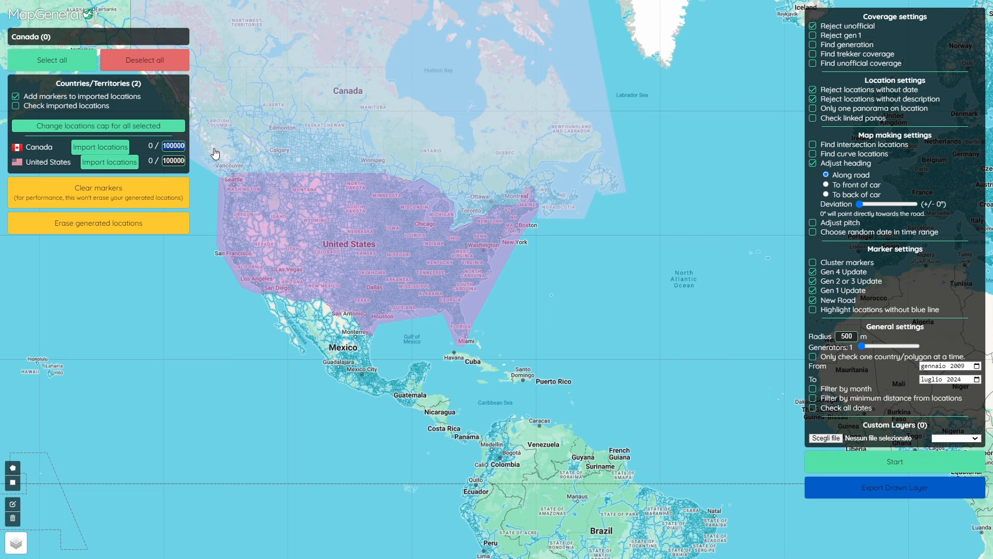
pyautogui.write('1000')
pyautogui.click(178, 162)
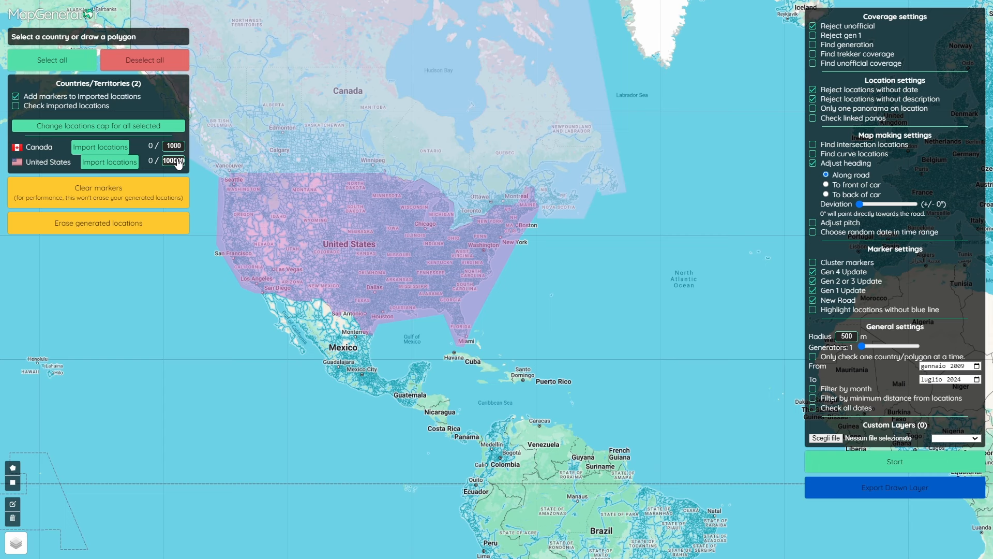
pyautogui.write('100')
pyautogui.write('1000')
# Tick Reject gen 1 and change the search radius from 500 to 5000 m.
pyautogui.click(828, 36)
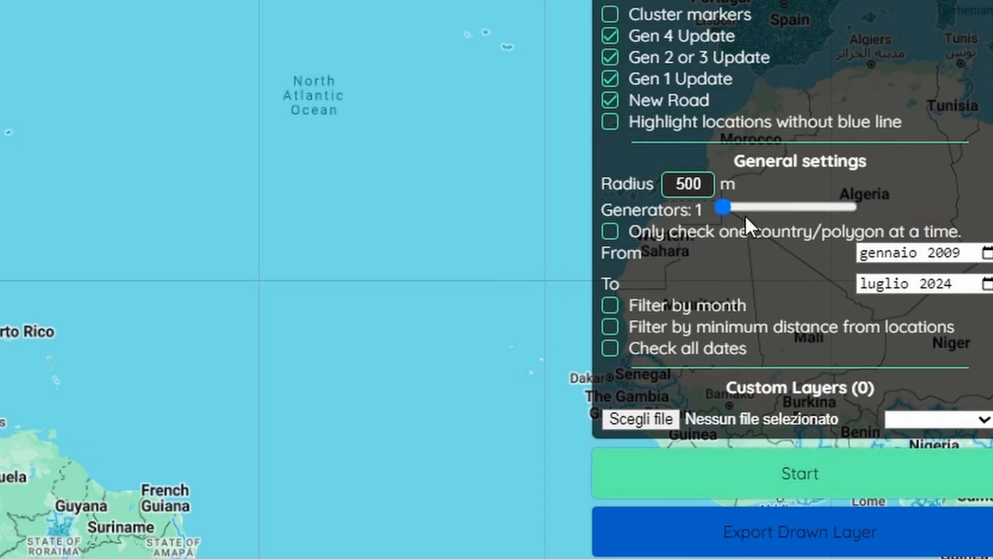
pyautogui.moveTo(675, 184); pyautogui.dragTo(766, 181)
pyautogui.write('5000')
# Pan the world map to bring Europe and Africa into view.
pyautogui.scroll(-1, 290, 74)
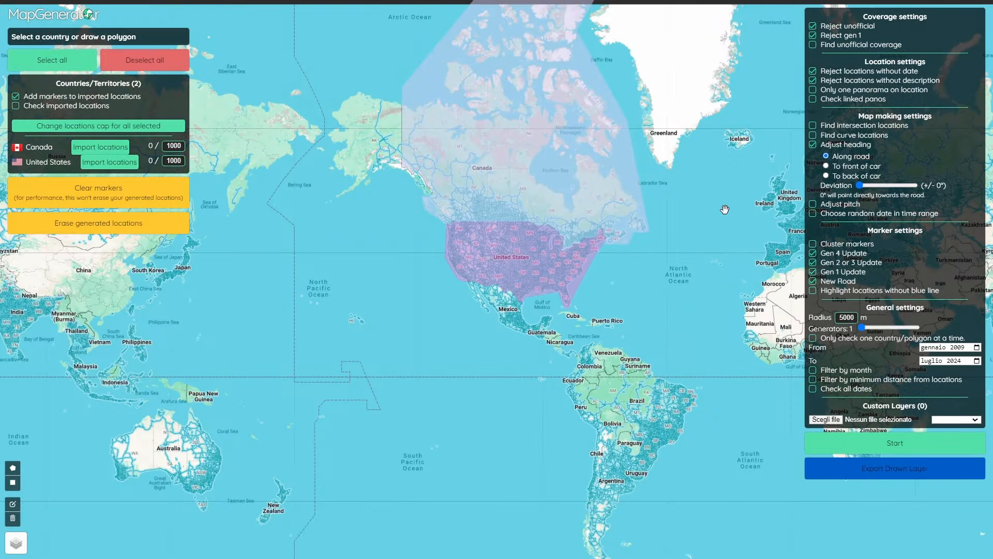
pyautogui.moveTo(712, 336); pyautogui.dragTo(611, 327)
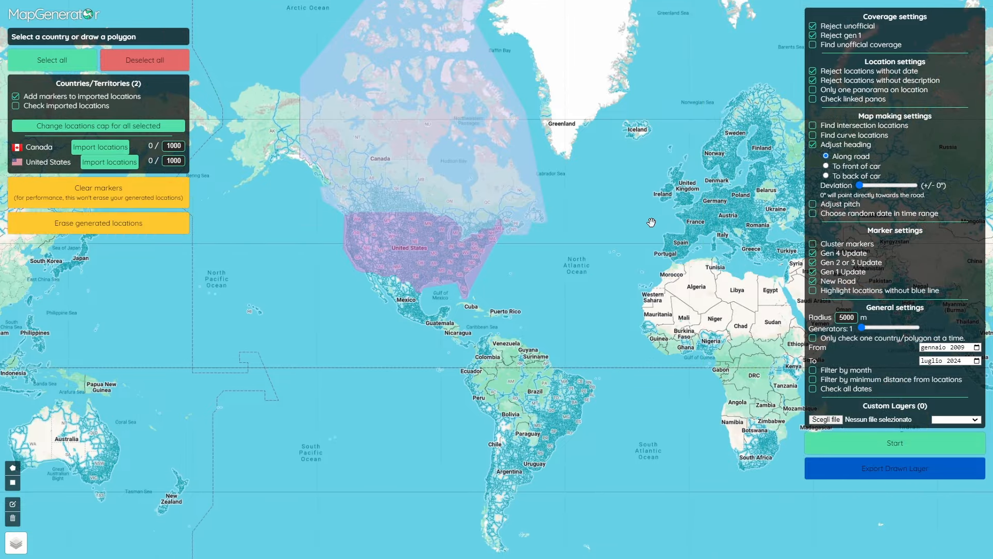
pyautogui.moveTo(651, 222); pyautogui.dragTo(571, 240)
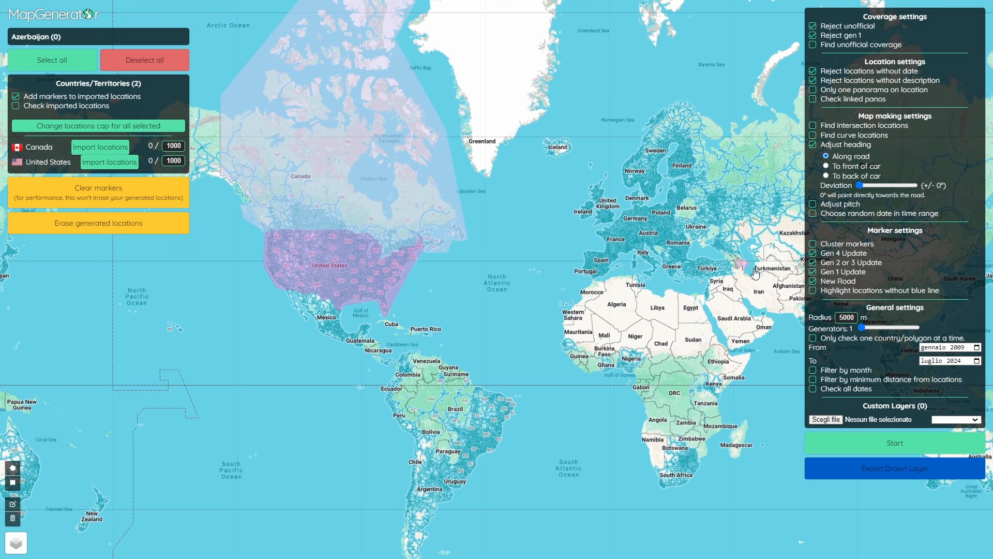
# Run generation and watch markers fill Canada and the US up to 2,000 locations.
pyautogui.click(862, 448)
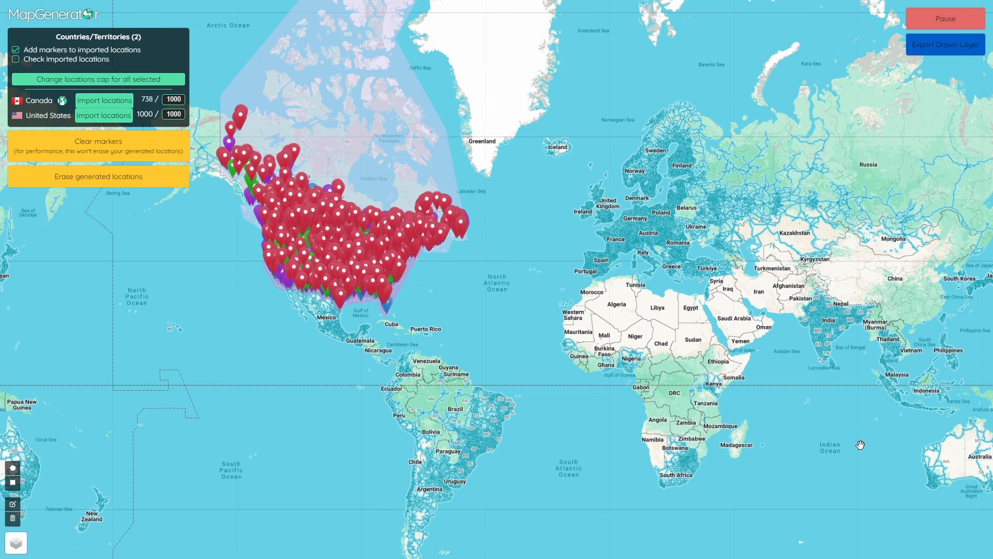
pyautogui.moveTo(267, 295); pyautogui.dragTo(335, 316)
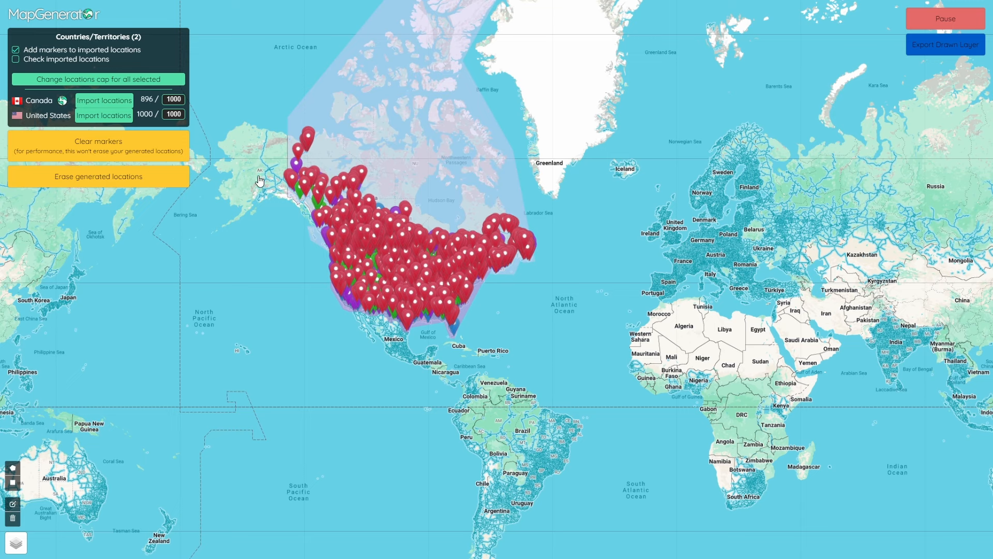
pyautogui.moveTo(352, 286); pyautogui.dragTo(27, 182)
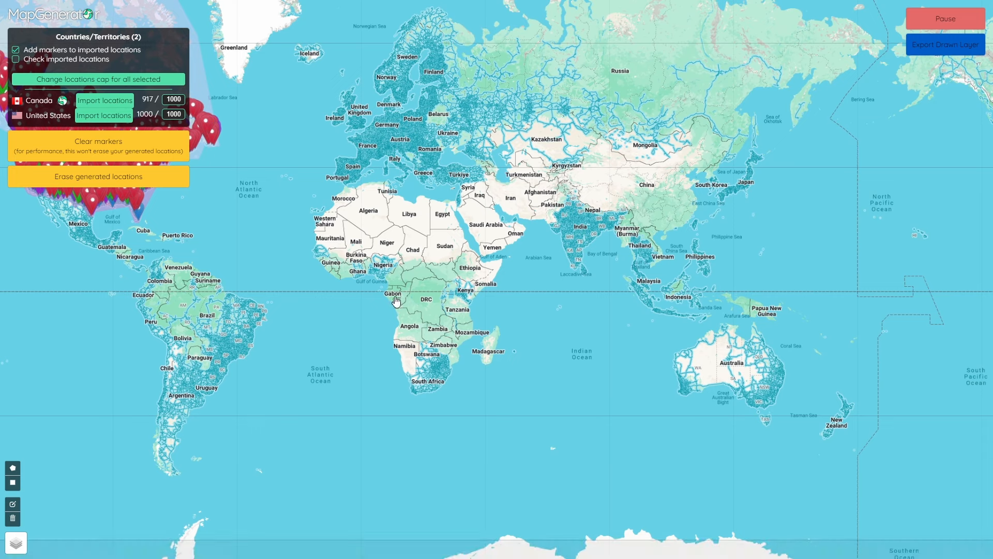
pyautogui.moveTo(313, 247); pyautogui.dragTo(562, 344)
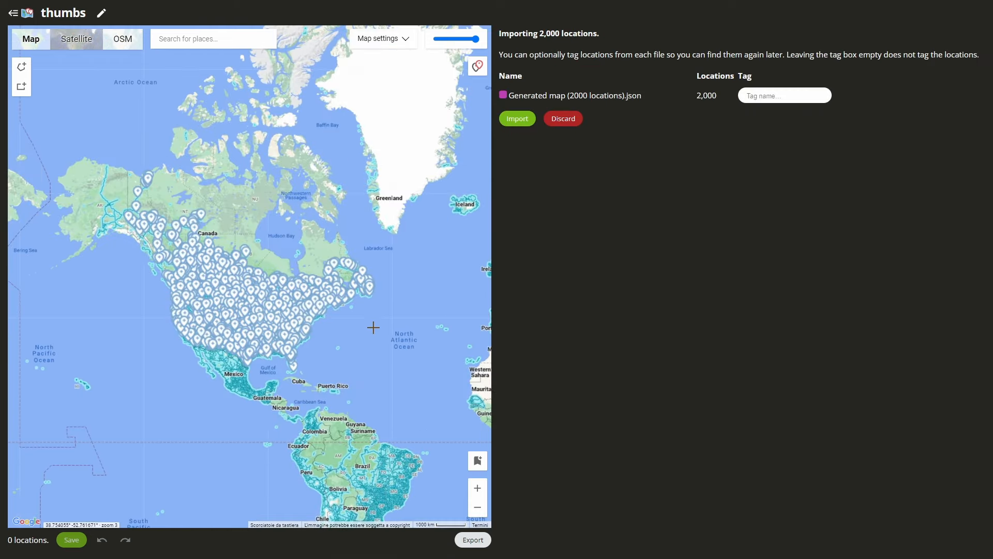
# Import Generated map (2000 locations).json into the thumbs map with no tag.
pyautogui.scroll(2, 249, 321)
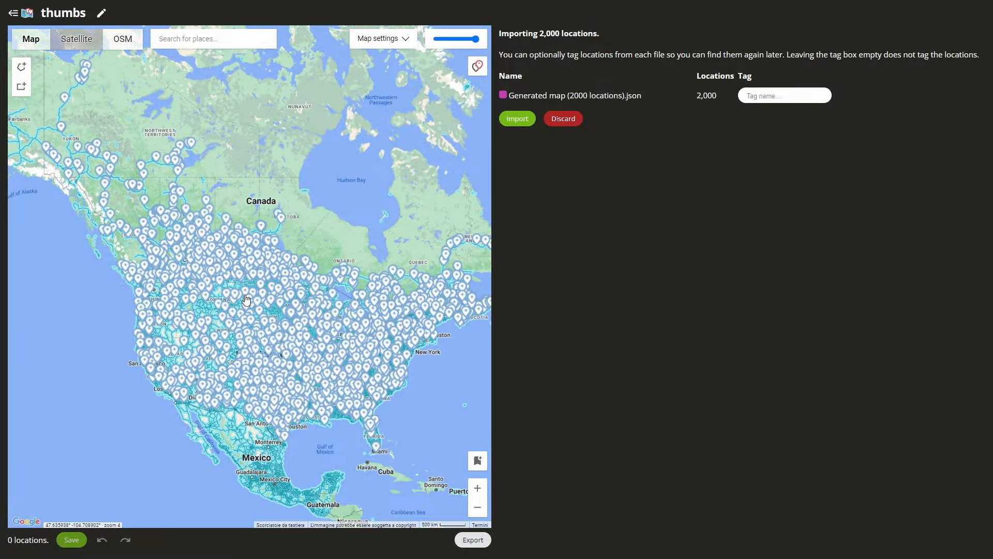
pyautogui.scroll(2, 300, 323)
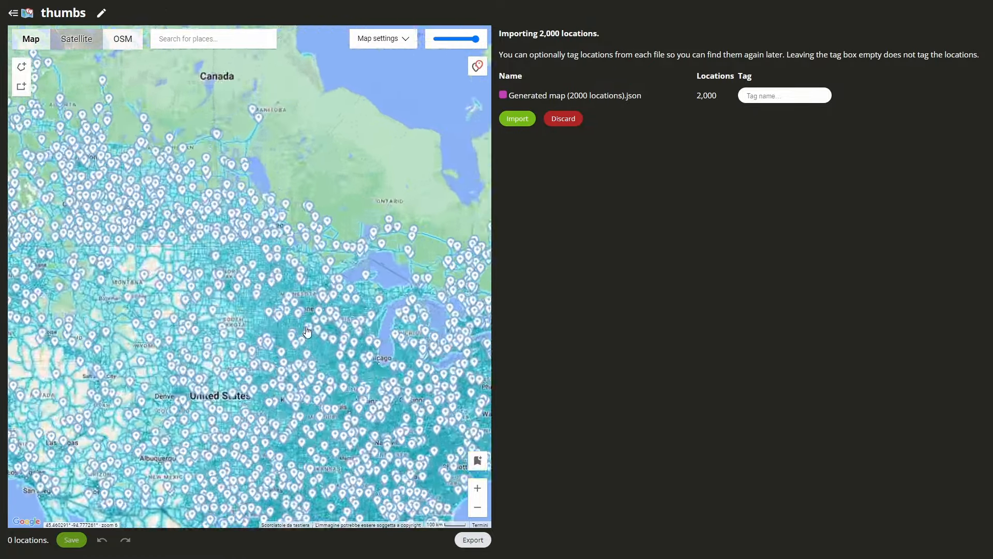
pyautogui.scroll(1, 278, 282)
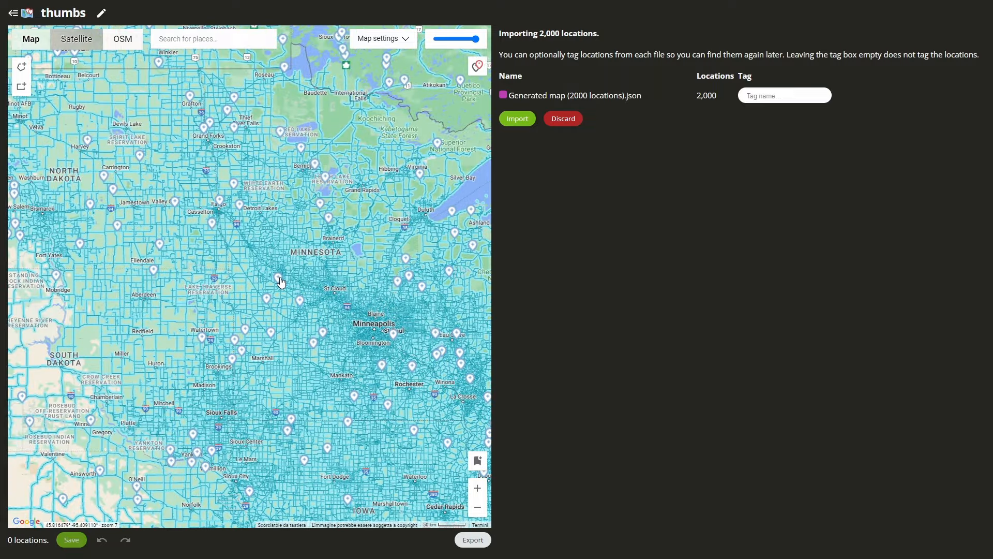
pyautogui.scroll(-3, 281, 282)
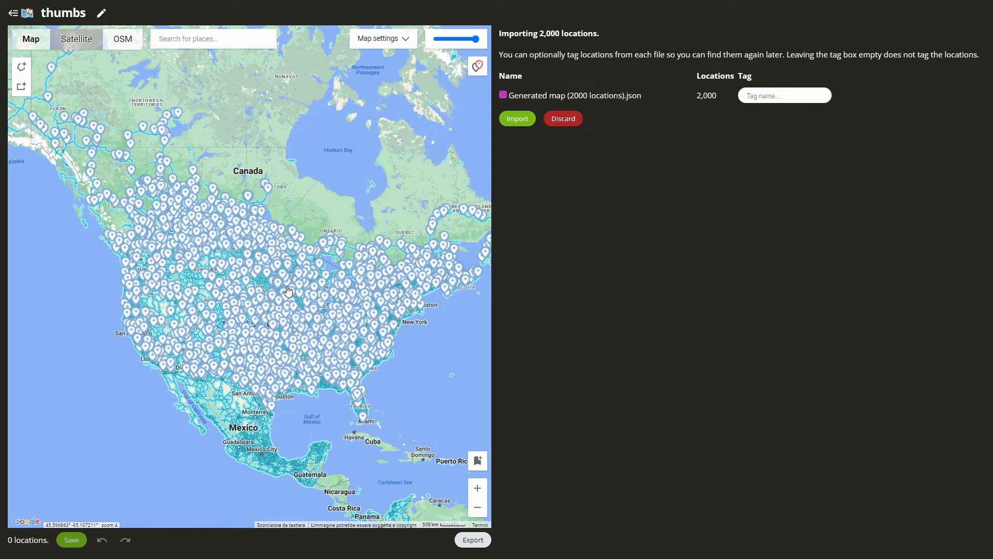
pyautogui.scroll(2, 286, 295)
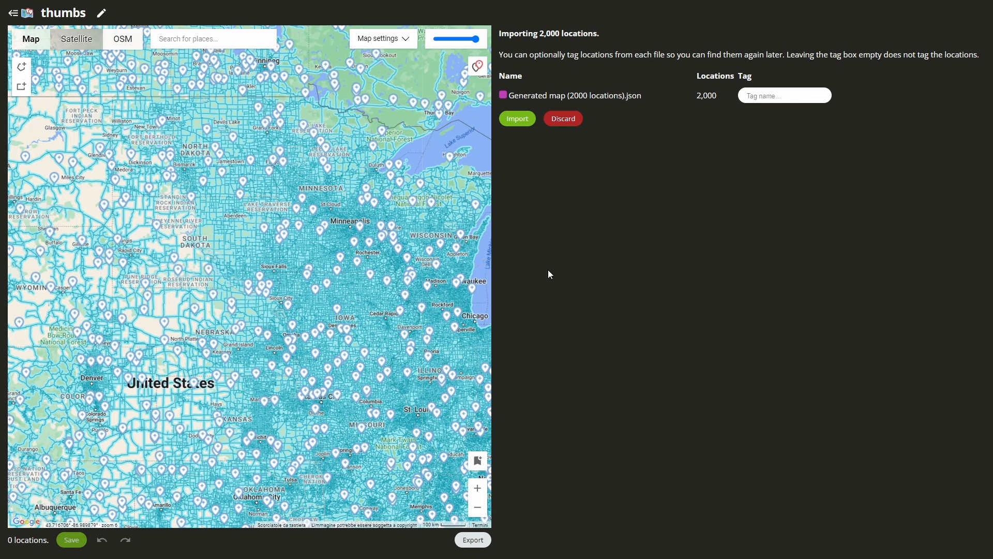
pyautogui.scroll(-1, 409, 287)
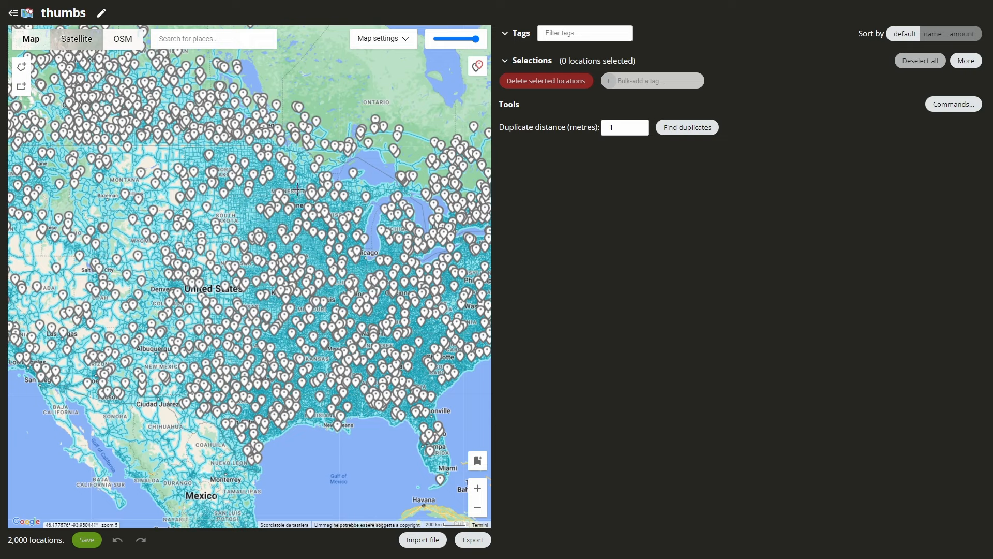
# Add the tag 'cool' to the Minnesota location near Brainerd and save it.
pyautogui.scroll(2, 295, 189)
pyautogui.click(290, 142)
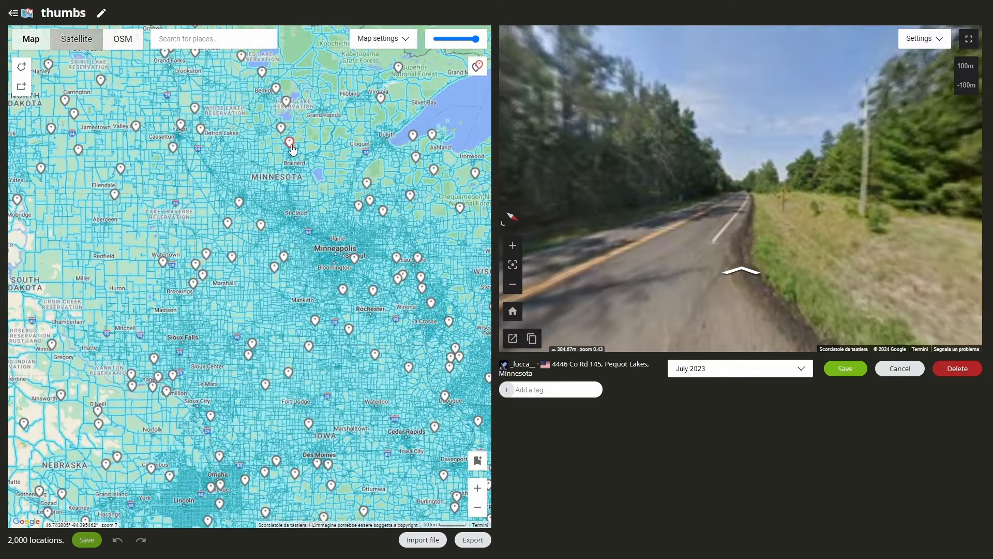
pyautogui.click(540, 394)
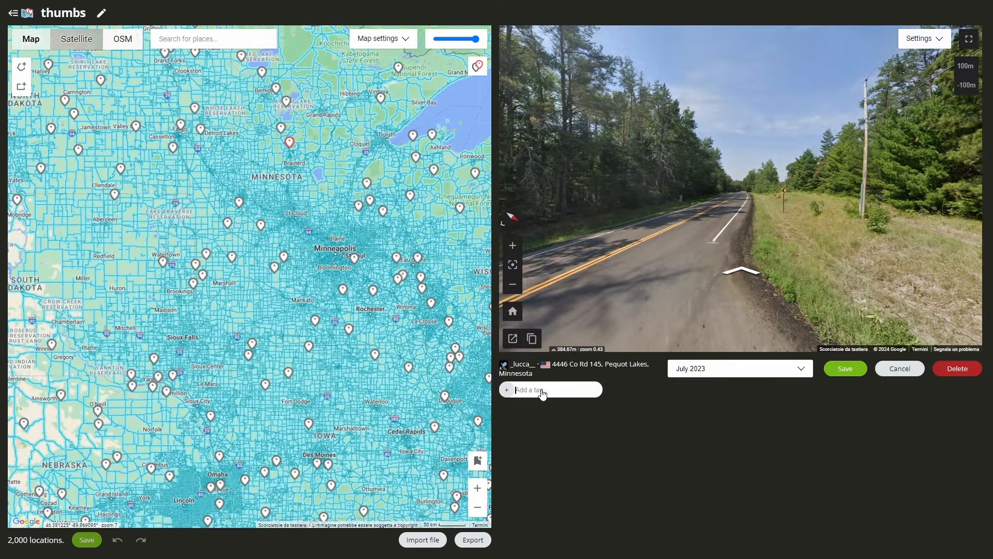
pyautogui.write('cool')
pyautogui.click(506, 390)
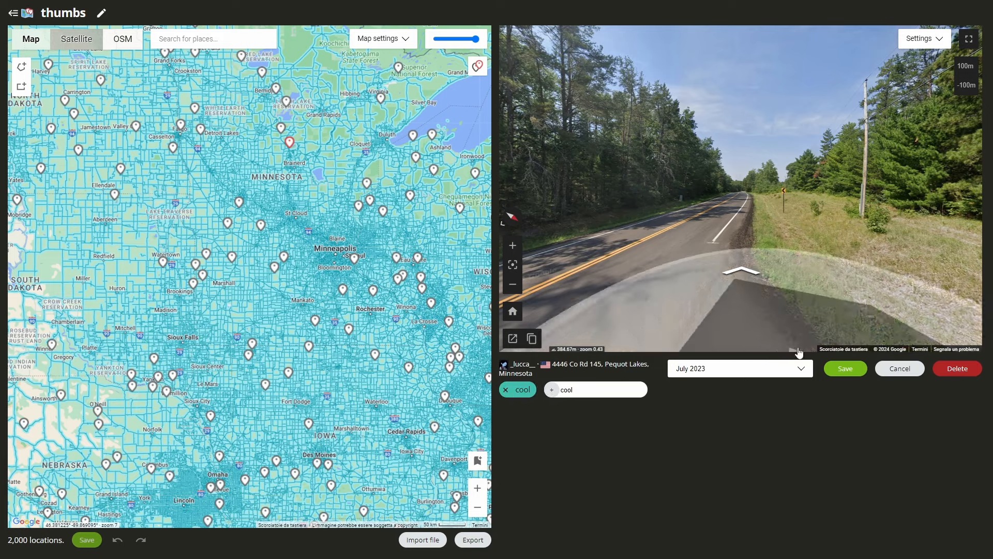
pyautogui.click(847, 368)
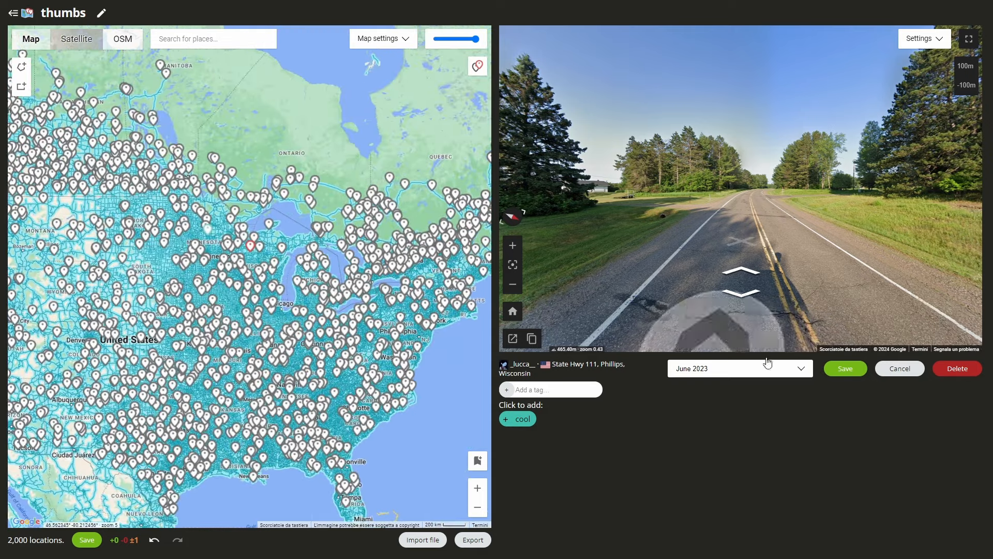
# Leave location editing and toggle the cool tag chip to show its location.
pyautogui.click(846, 369)
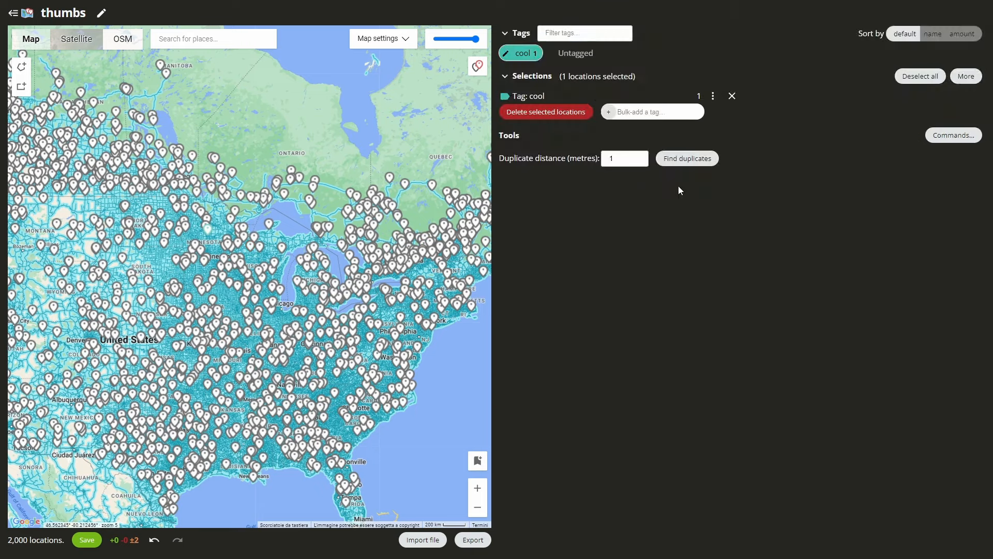
pyautogui.click(523, 56)
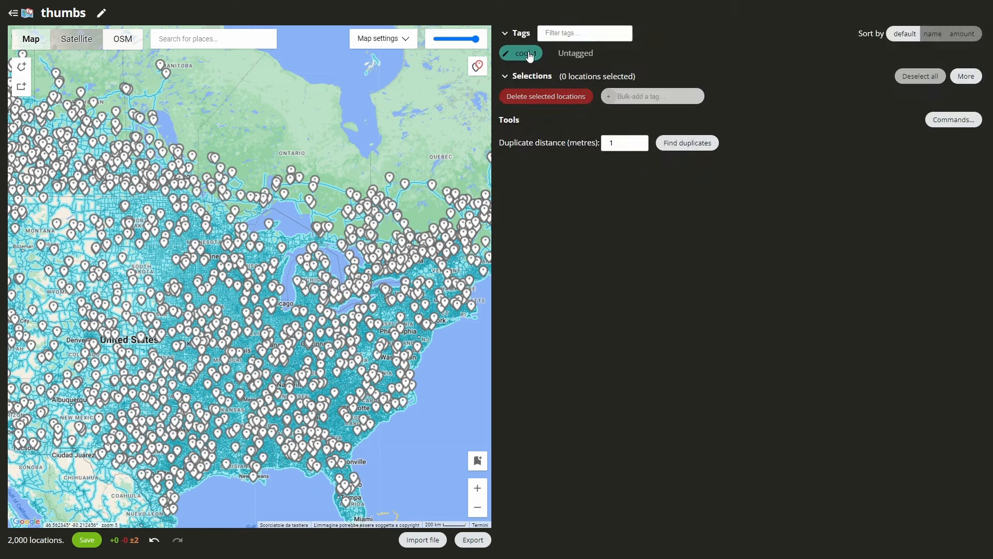
pyautogui.click(524, 58)
pyautogui.scroll(-1, 264, 208)
pyautogui.scroll(1, 234, 227)
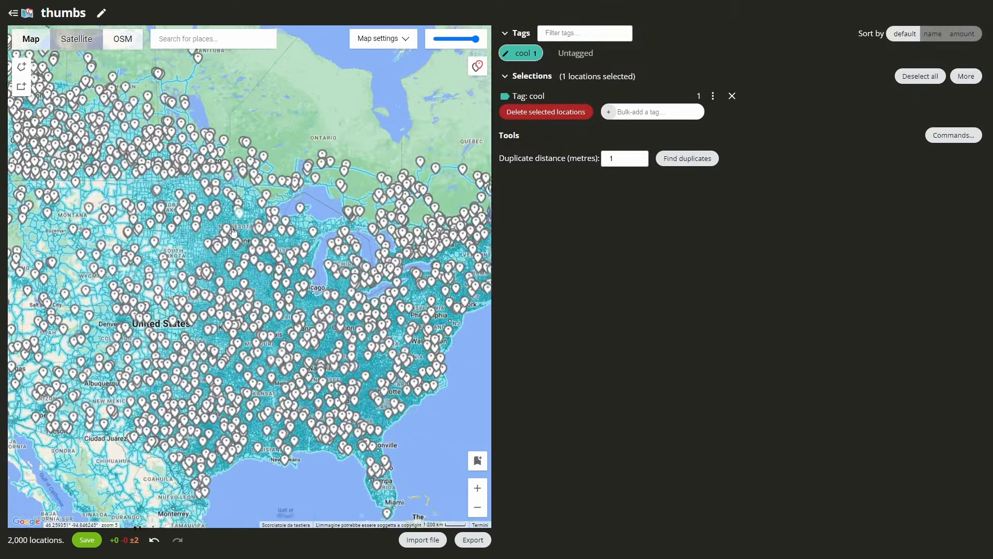
pyautogui.scroll(-1, 247, 248)
pyautogui.scroll(-1, 247, 247)
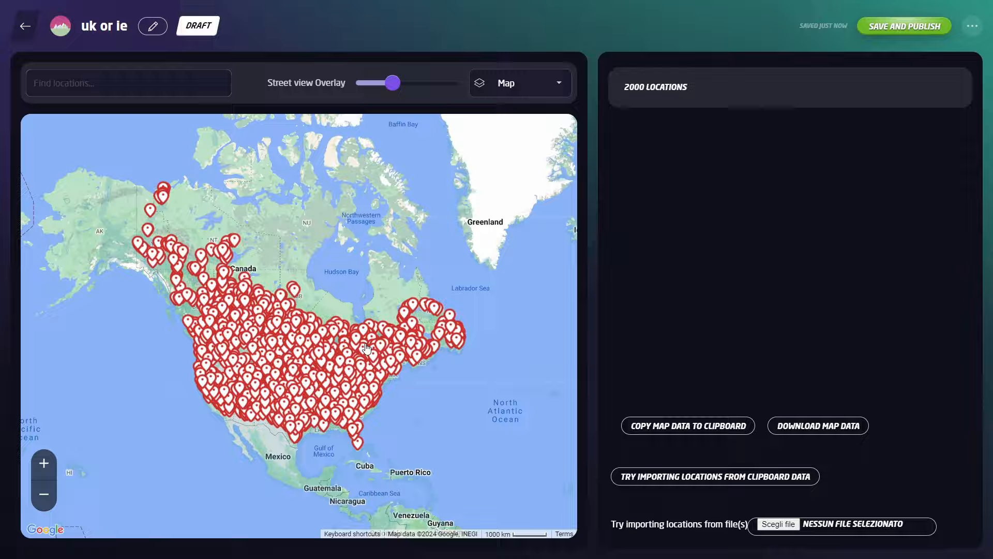
pyautogui.scroll(1, 331, 321)
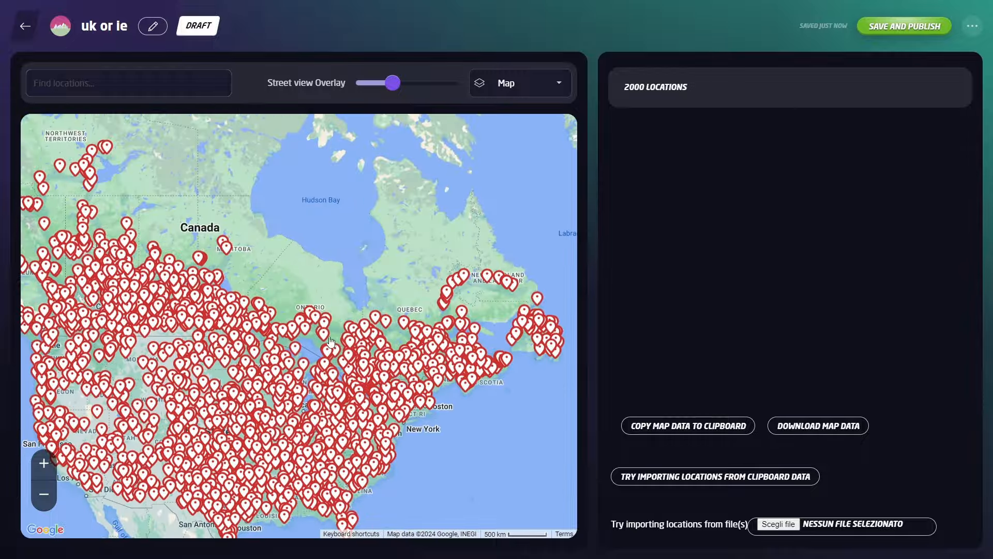
pyautogui.scroll(-2, 342, 319)
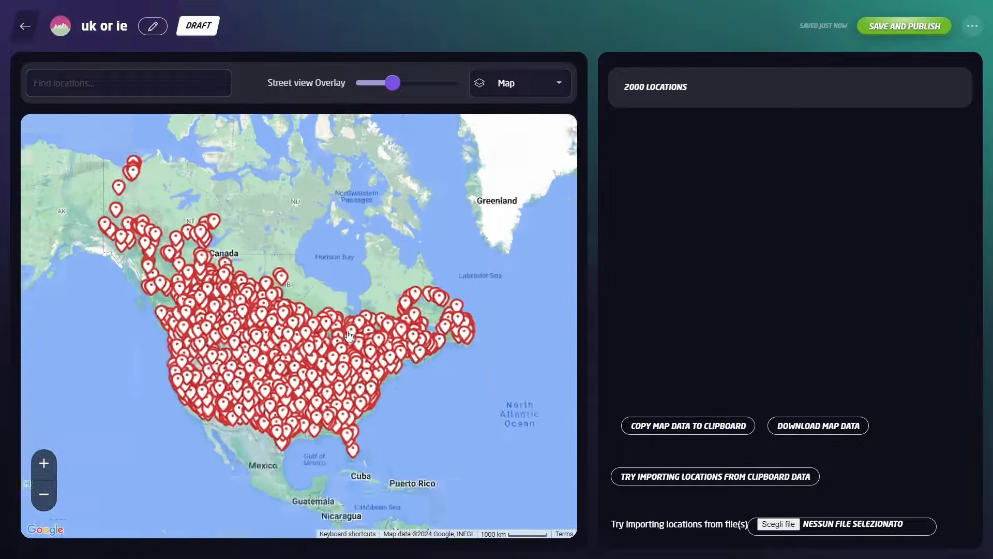
pyautogui.scroll(2, 274, 293)
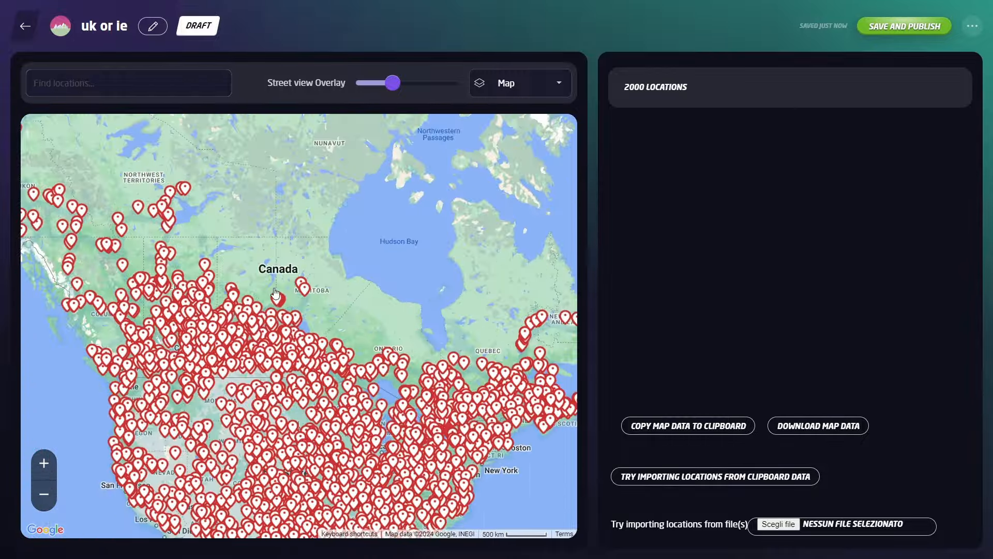
pyautogui.scroll(-2, 274, 292)
pyautogui.moveTo(402, 220); pyautogui.dragTo(328, 217)
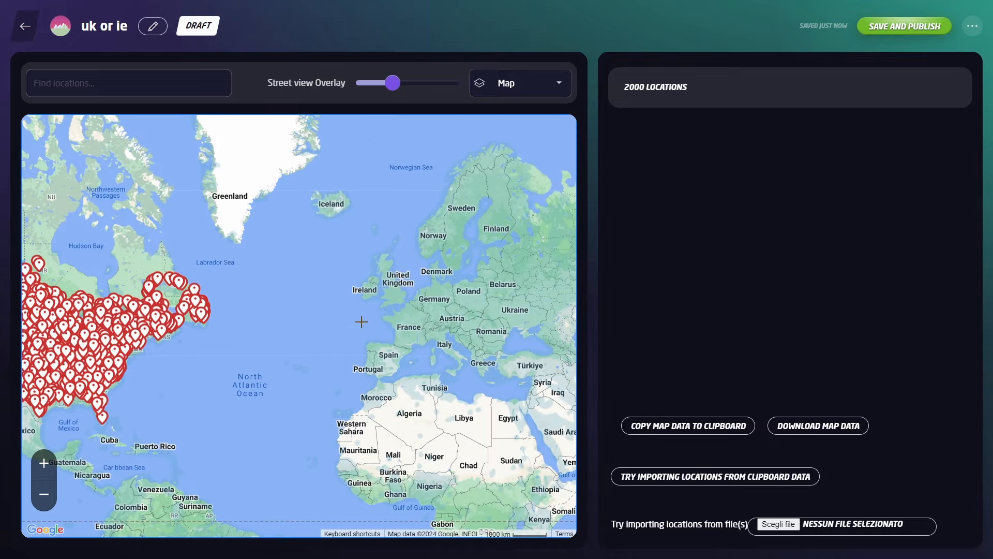
pyautogui.scroll(2, 391, 301)
pyautogui.scroll(5, 376, 286)
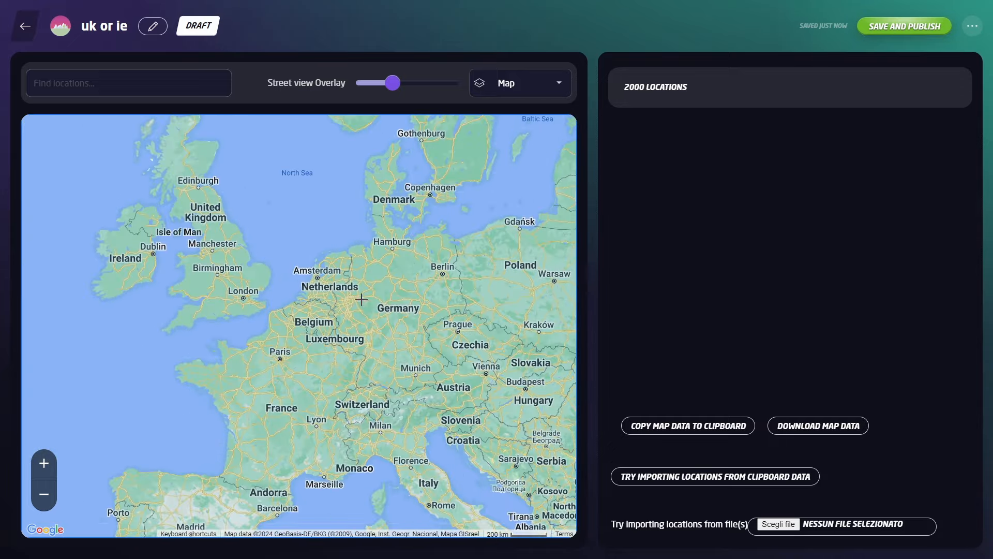
pyautogui.scroll(-4, 365, 308)
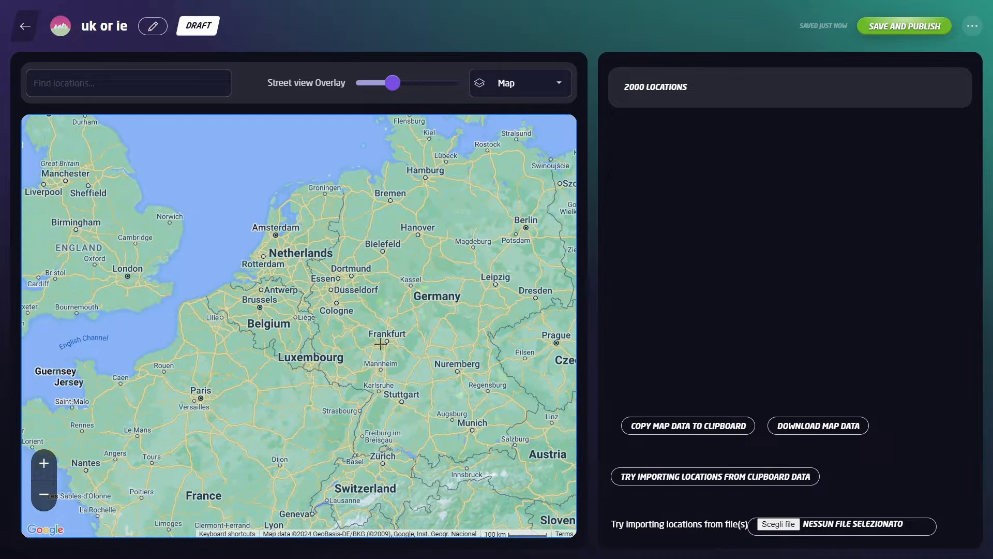
pyautogui.scroll(-2, 360, 340)
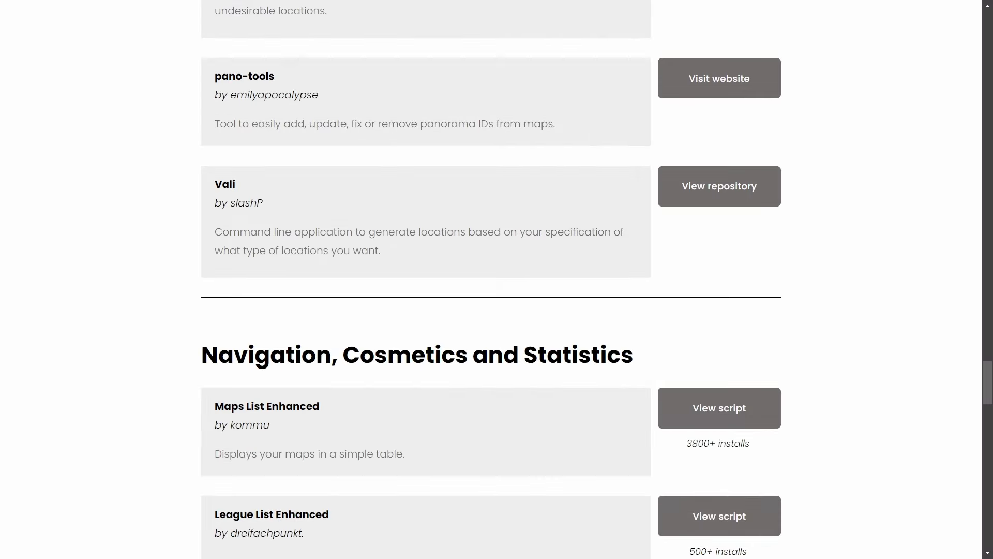
pyautogui.scroll(1, 496, 279)
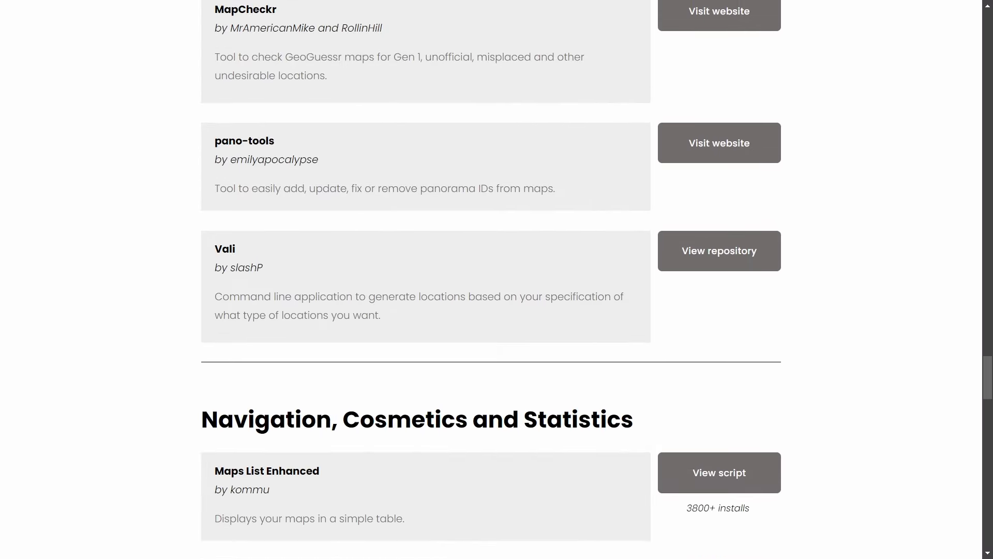
# Open the Vali tool's GitHub repository from the tools list.
pyautogui.scroll(-2, 497, 279)
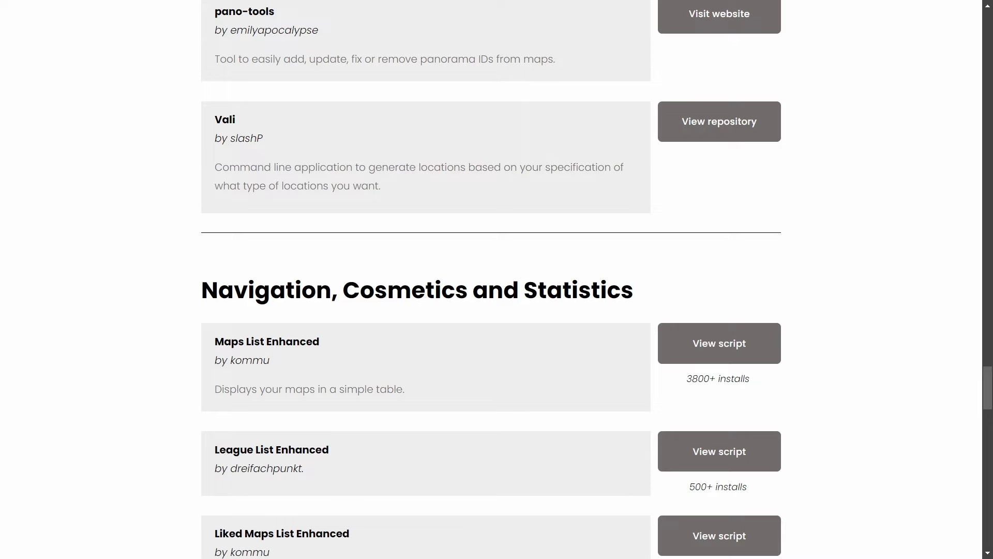
pyautogui.scroll(1, 497, 279)
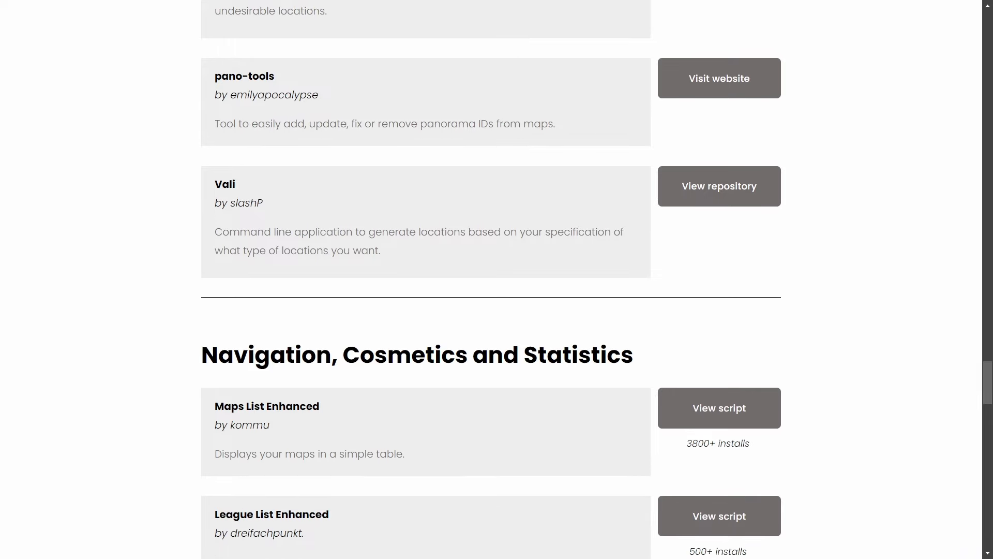
pyautogui.click(702, 201)
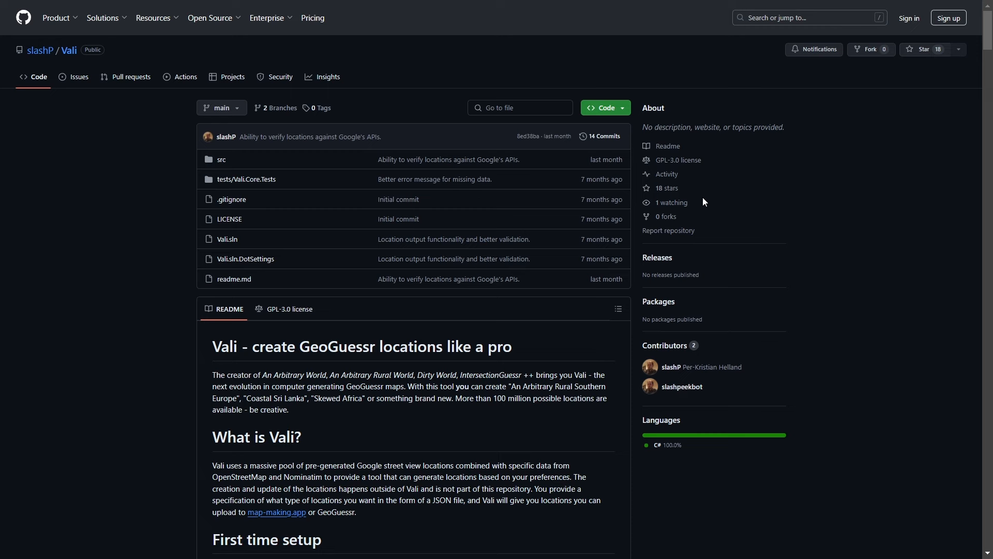
pyautogui.scroll(-4, 690, 222)
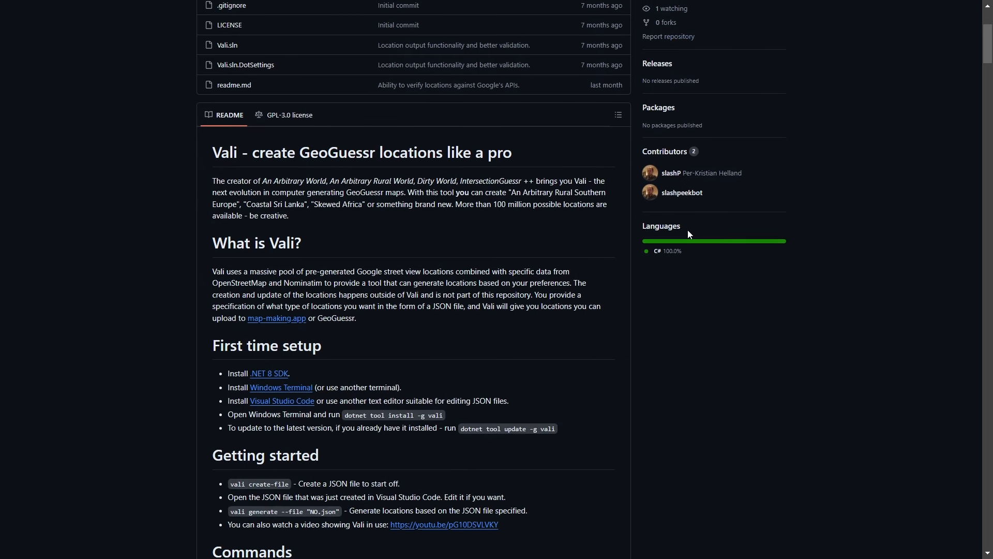
pyautogui.scroll(-1, 689, 234)
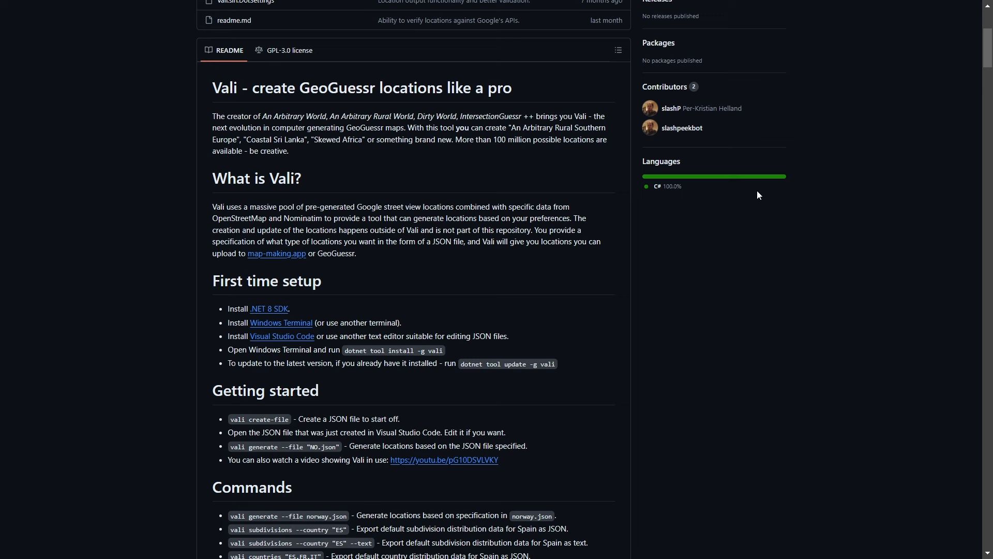
pyautogui.scroll(-1, 771, 249)
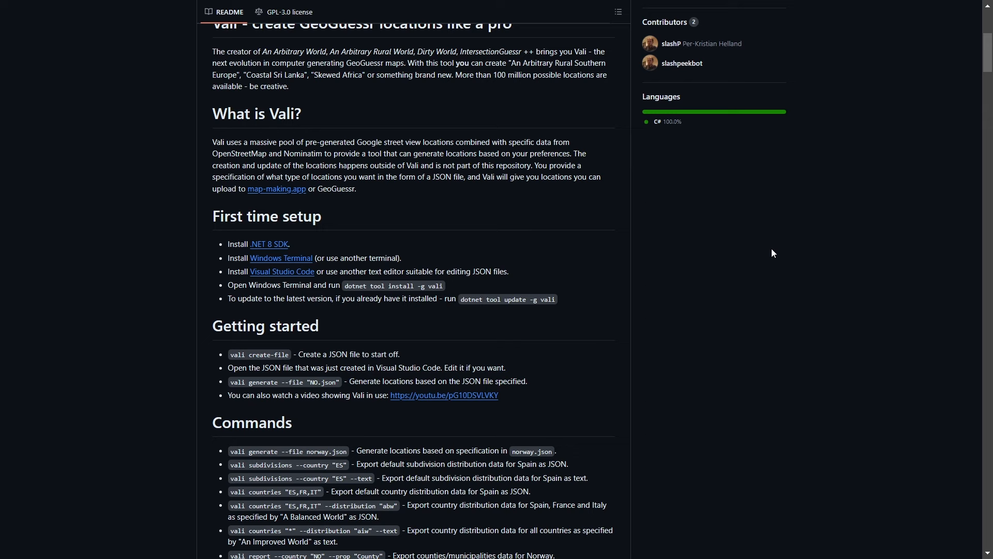
pyautogui.scroll(-1, 729, 266)
pyautogui.scroll(-1, 731, 269)
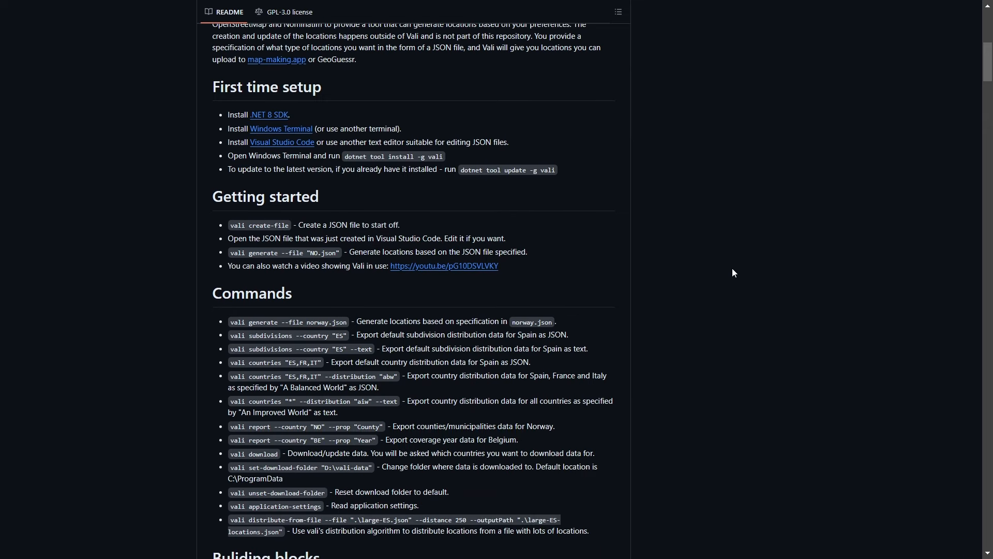
pyautogui.scroll(-2, 566, 132)
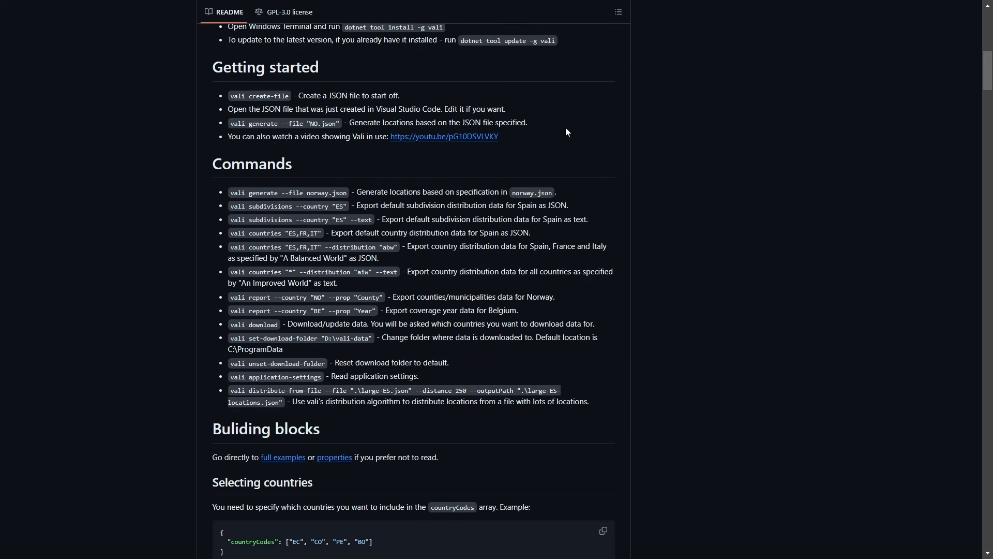
pyautogui.scroll(2, 574, 153)
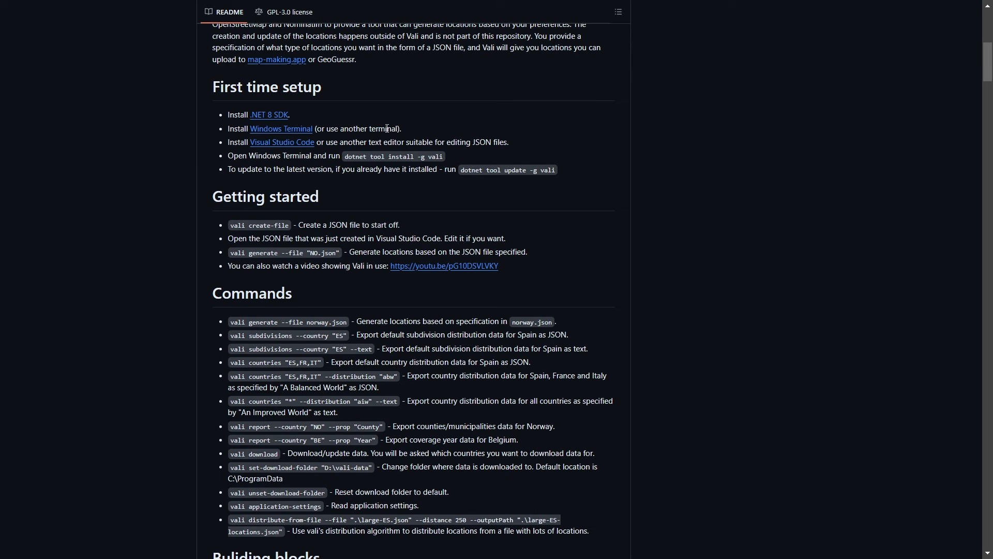
pyautogui.scroll(-1, 404, 142)
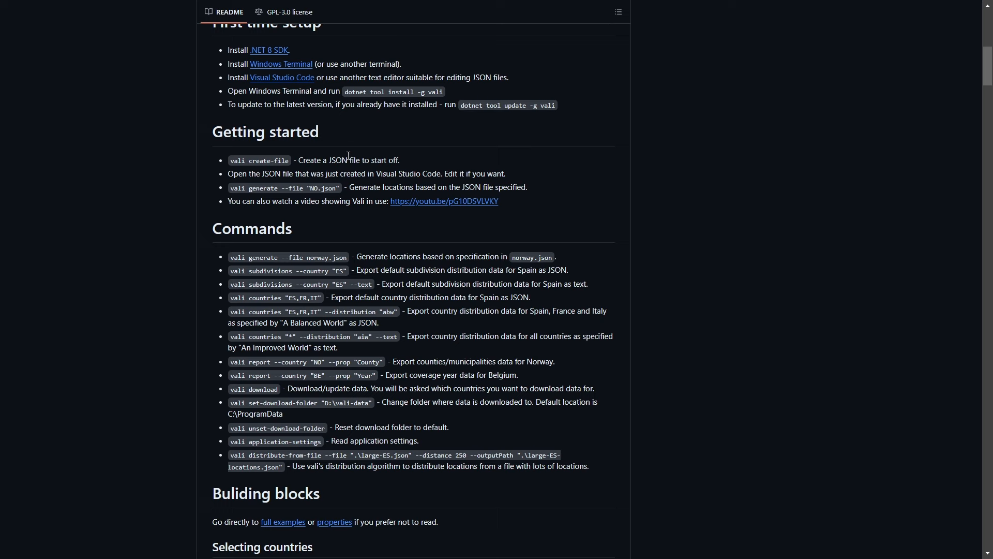
pyautogui.scroll(1, 349, 156)
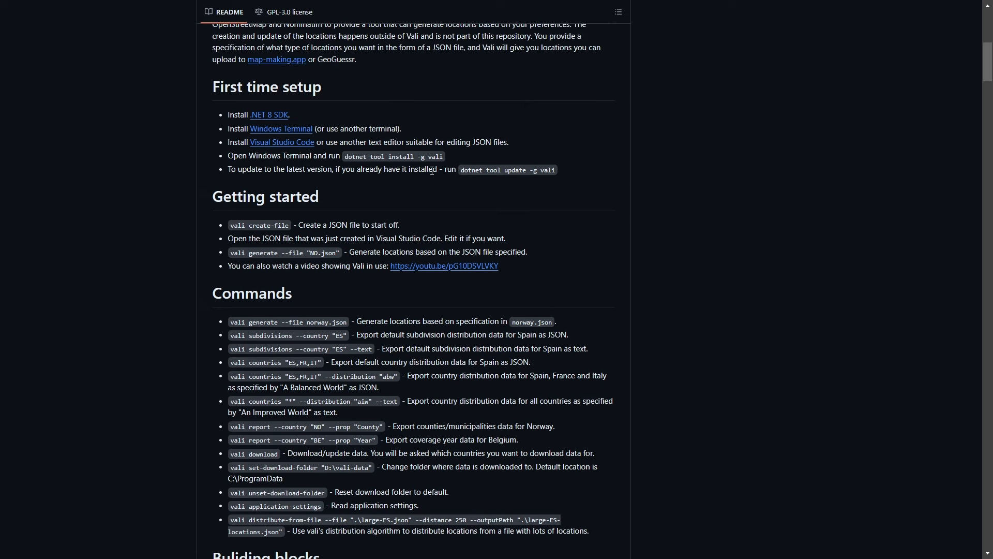
pyautogui.scroll(-1, 432, 171)
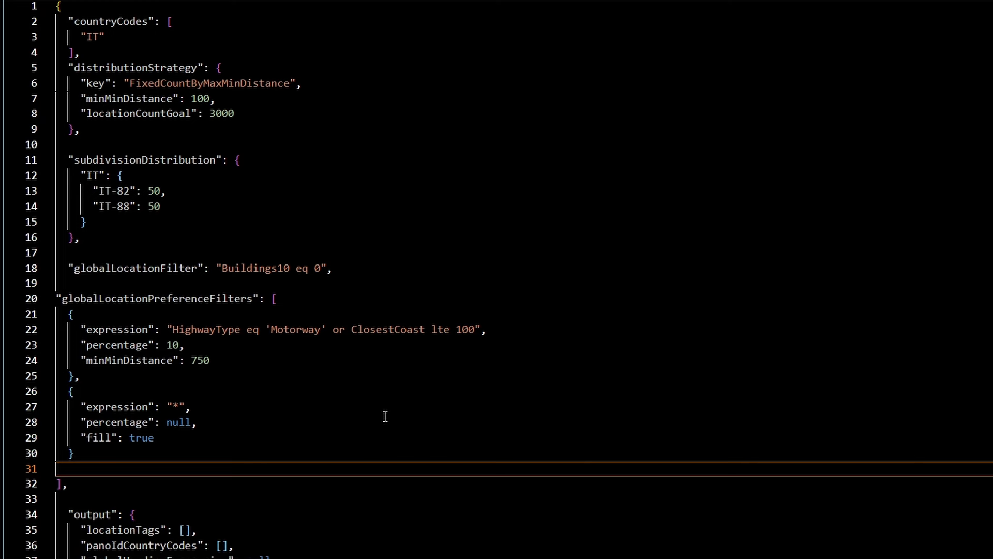
# Scroll through the Italy Vali JSON config to its output settings.
pyautogui.scroll(-3, 393, 393)
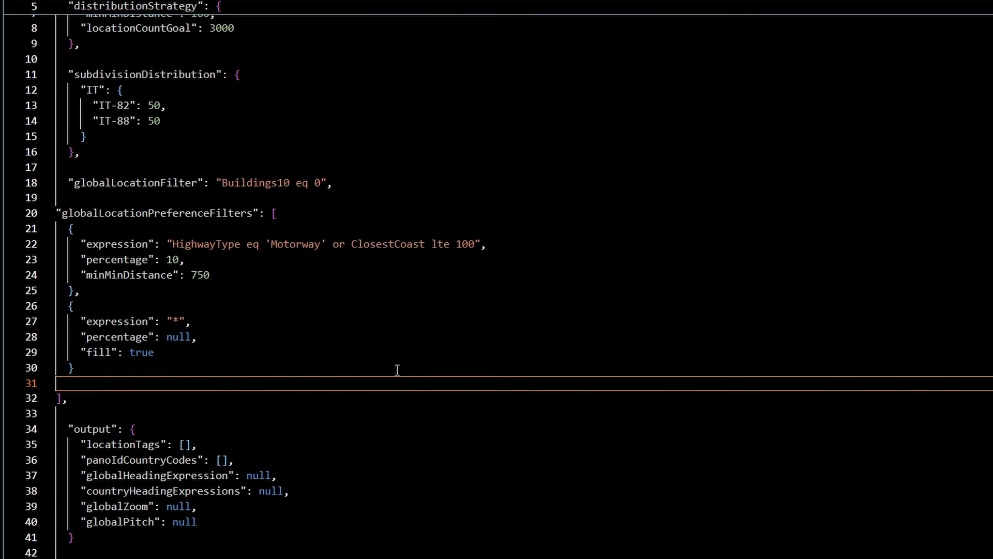